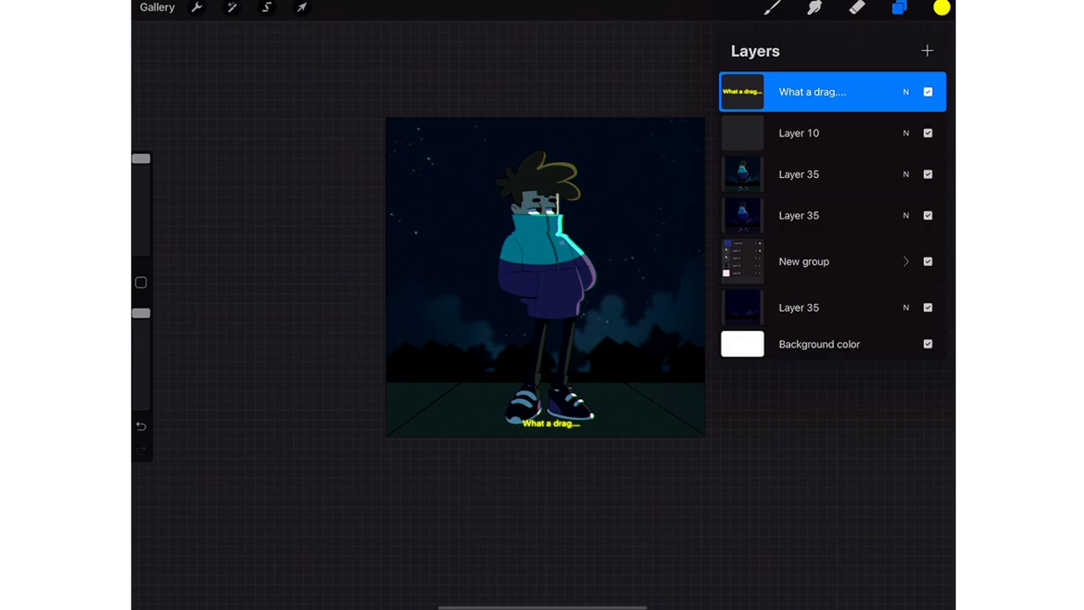
# - Hide the yellow 'What a drag....' subtitle layer
pyautogui.click(927, 92)
# - Hide Layer 10, both Layer 35 copies and the night-sky background layer
pyautogui.click(928, 133)
pyautogui.click(928, 173)
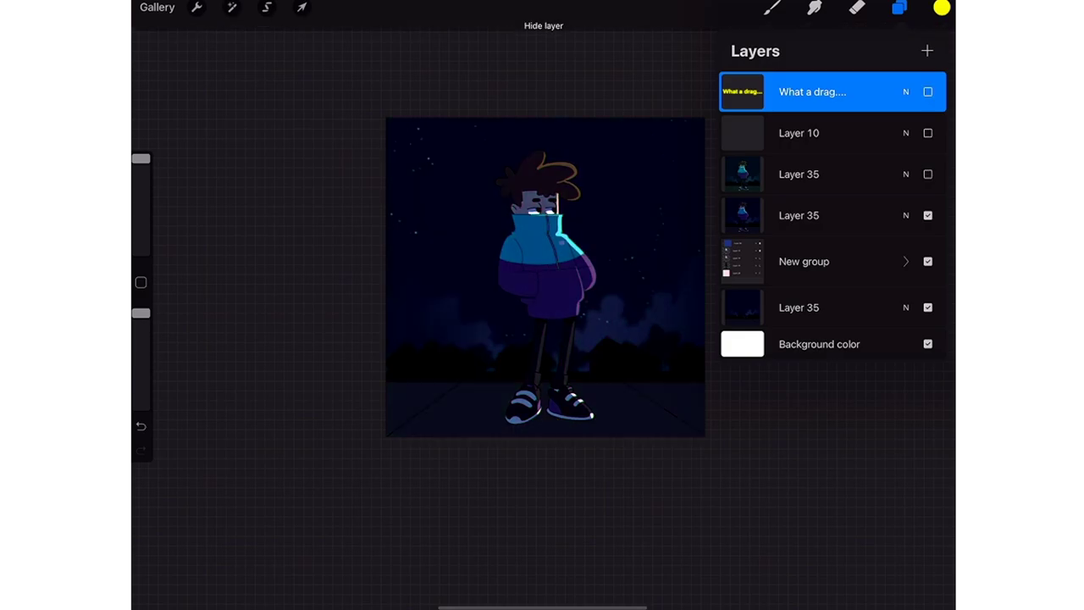
pyautogui.click(927, 215)
pyautogui.click(928, 307)
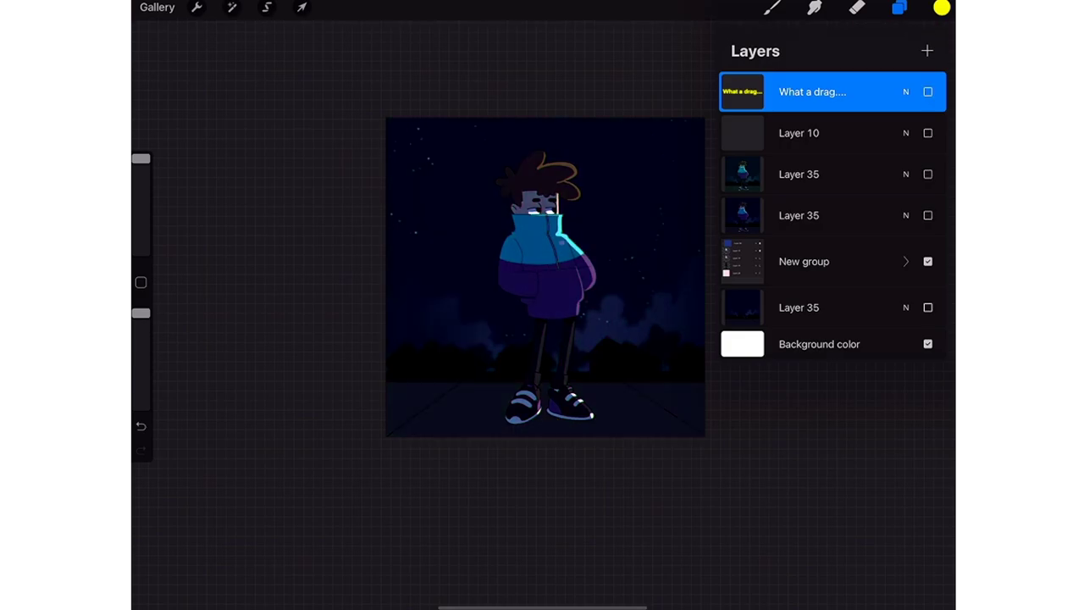
# - Hide Layer 38's dark blue overlay inside New group, then show the night-sky background again
pyautogui.click(905, 261)
pyautogui.click(927, 285)
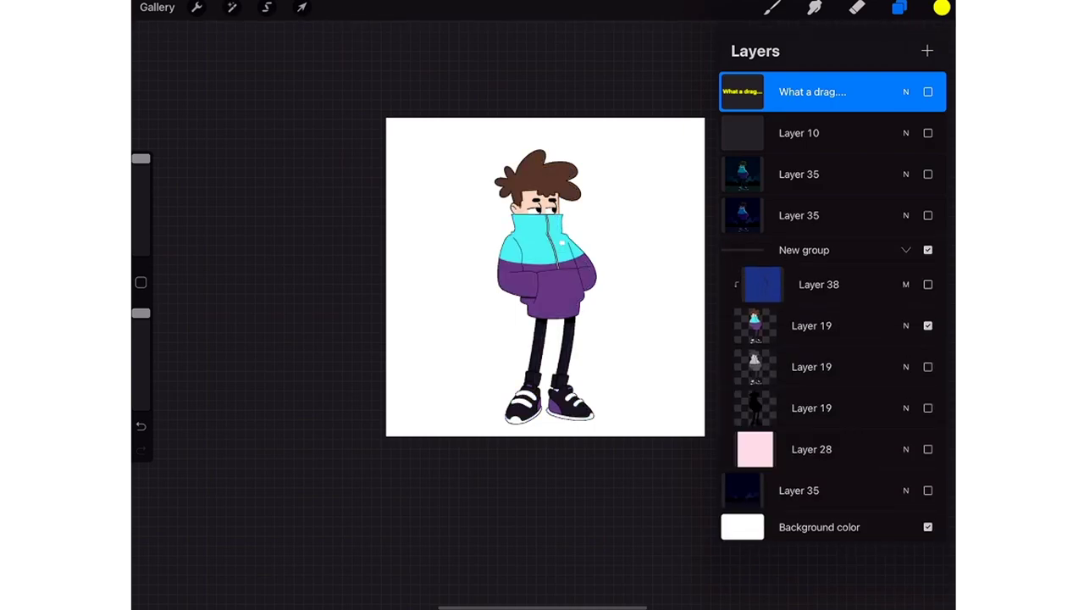
pyautogui.scroll(2, 520, 269)
pyautogui.click(900, 7)
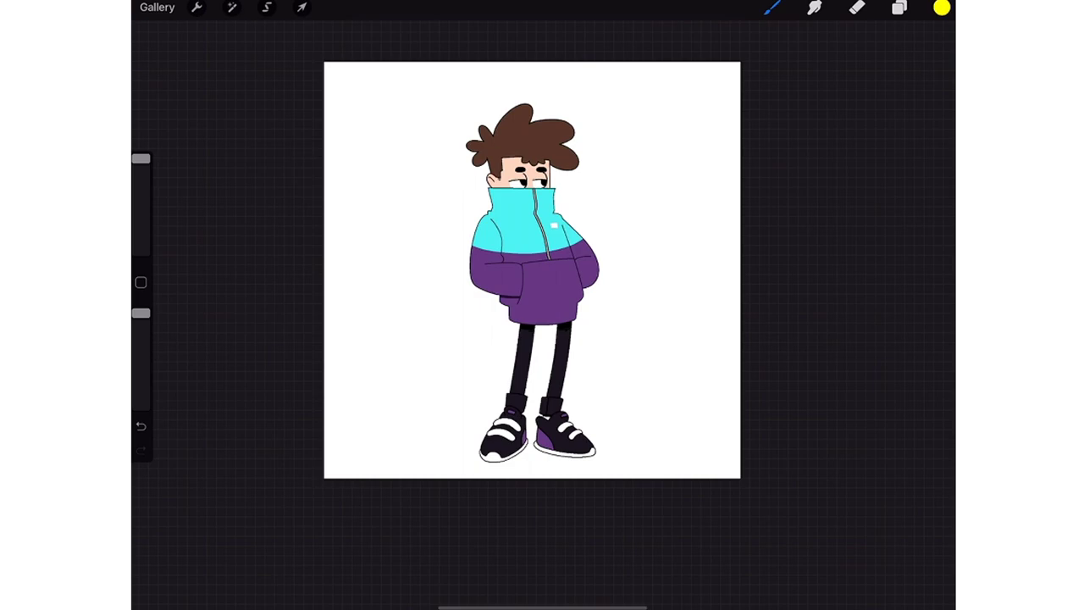
pyautogui.click(899, 7)
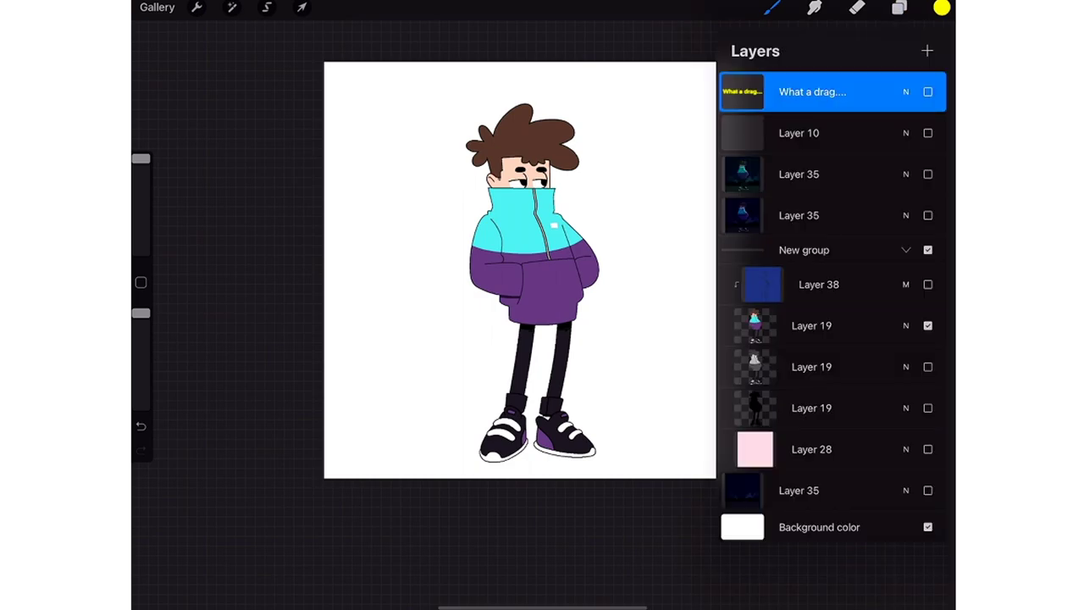
pyautogui.click(905, 249)
pyautogui.click(927, 307)
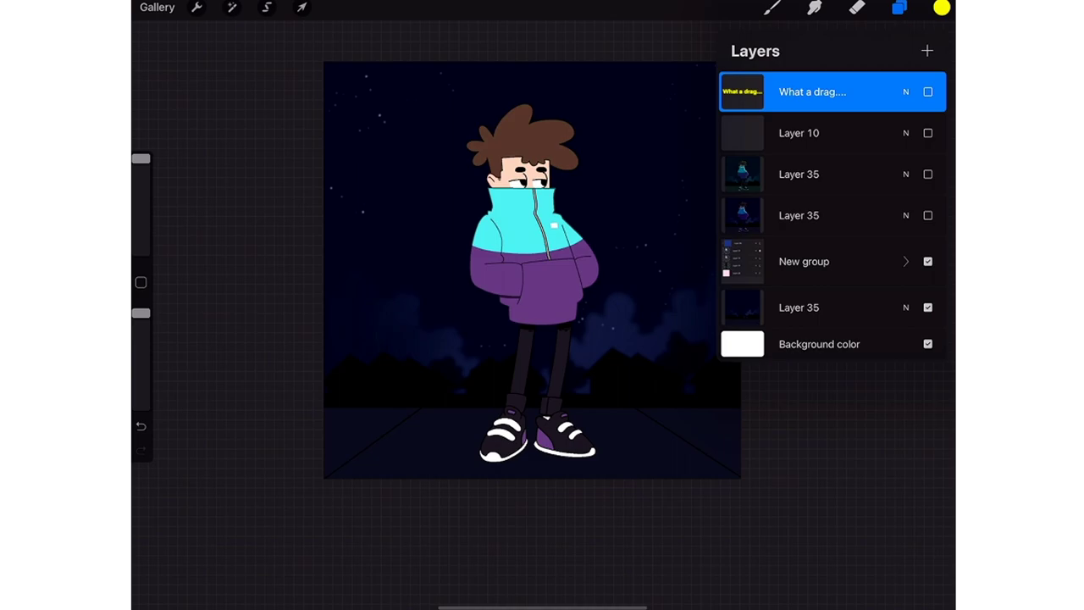
# - Turn Layer 38's blue Multiply shading back on inside New group and zoom to inspect
pyautogui.click(905, 261)
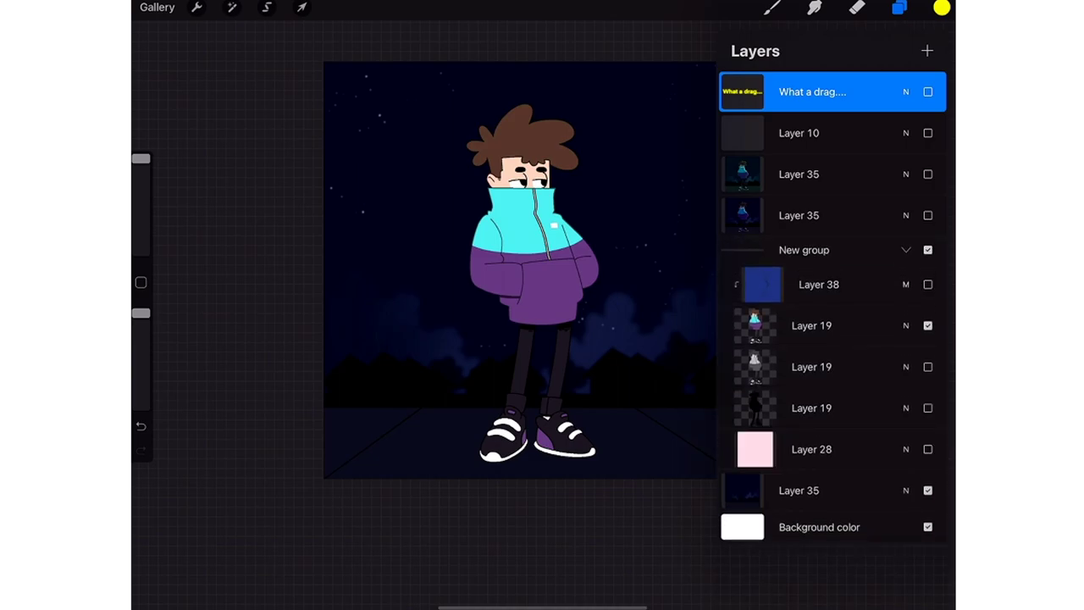
pyautogui.click(927, 284)
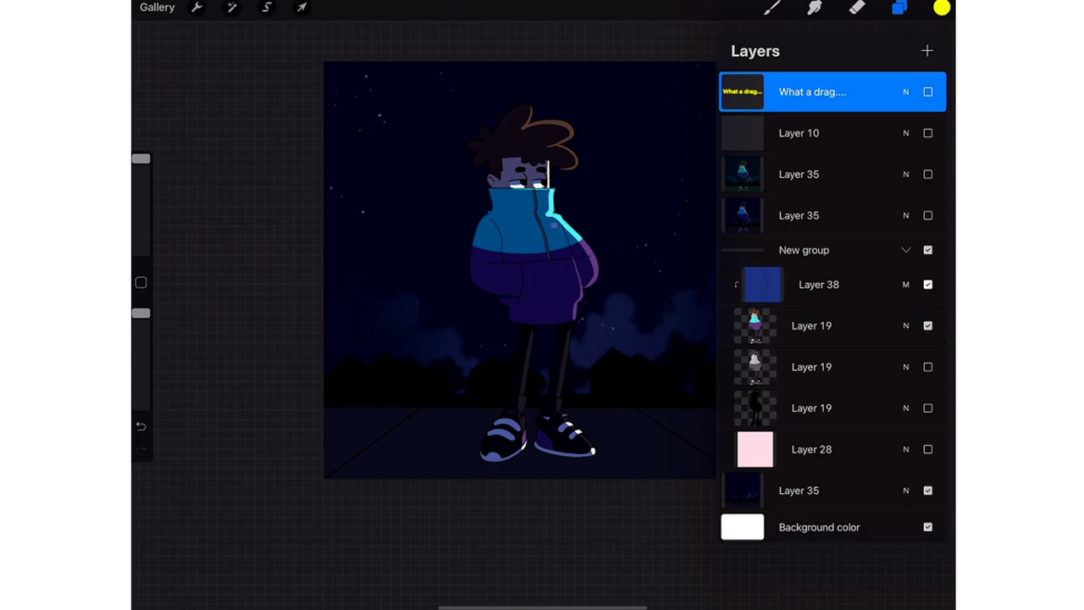
pyautogui.scroll(5, 525, 212)
pyautogui.scroll(2, 525, 211)
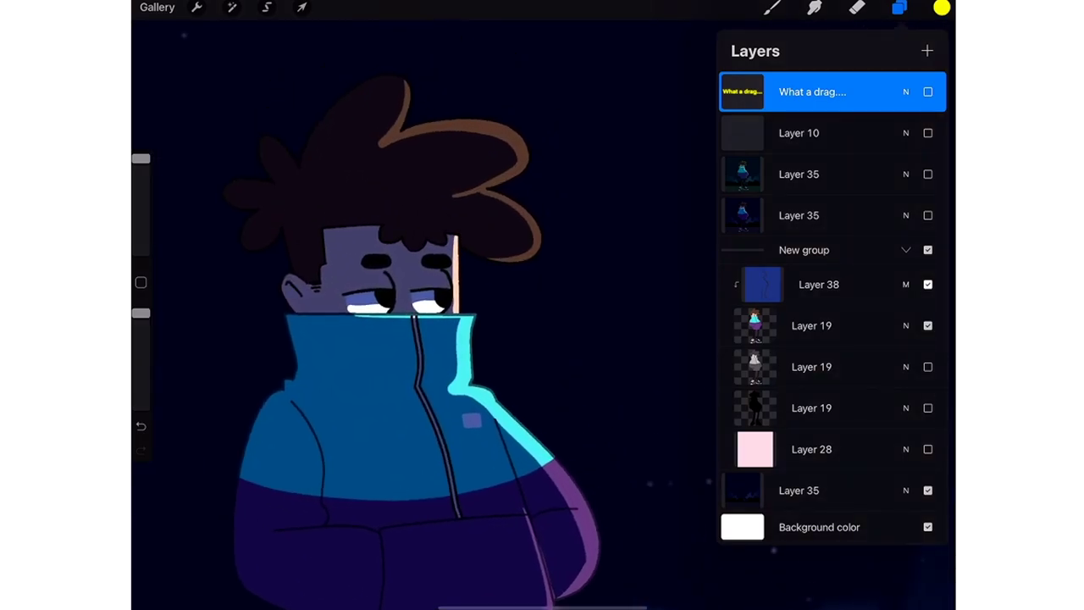
pyautogui.scroll(-3, 424, 305)
pyautogui.scroll(-3, 424, 305)
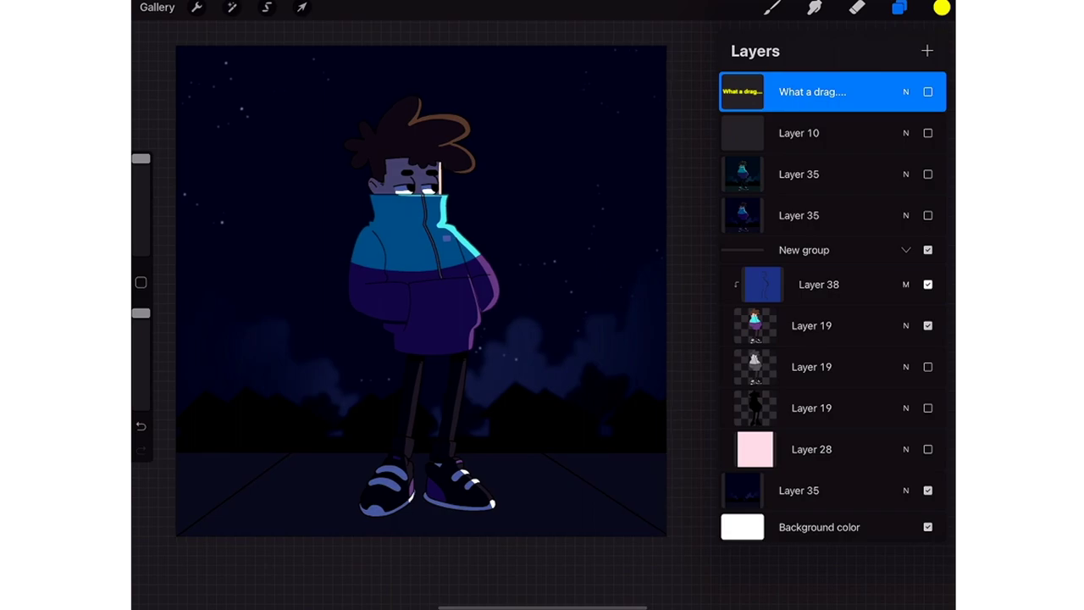
pyautogui.scroll(-1, 427, 294)
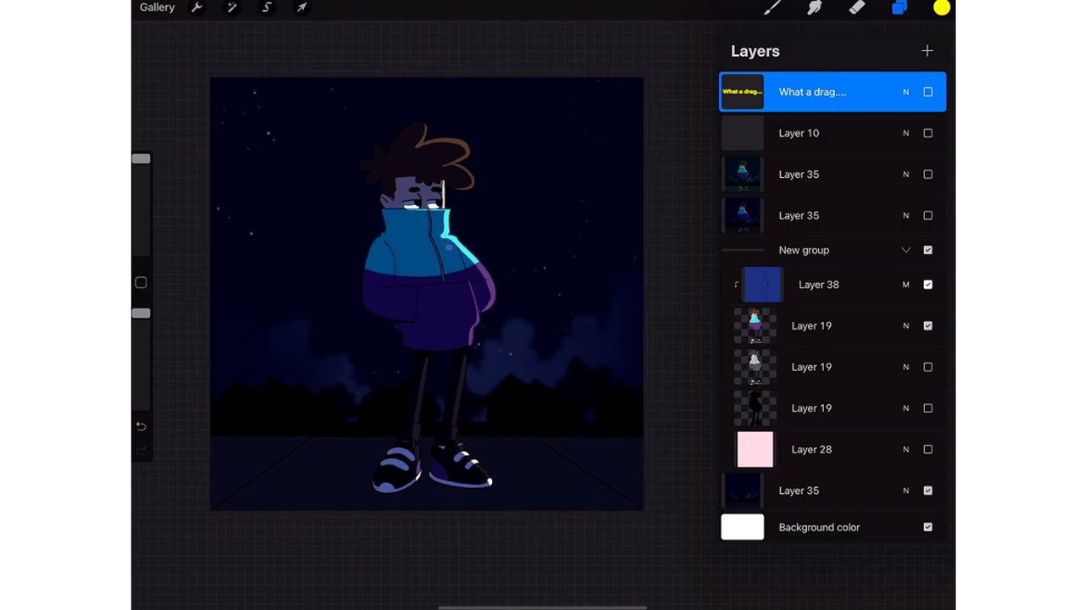
pyautogui.click(905, 250)
# - Duplicate New group and flatten the copy into a single Layer 28
pyautogui.click(804, 261)
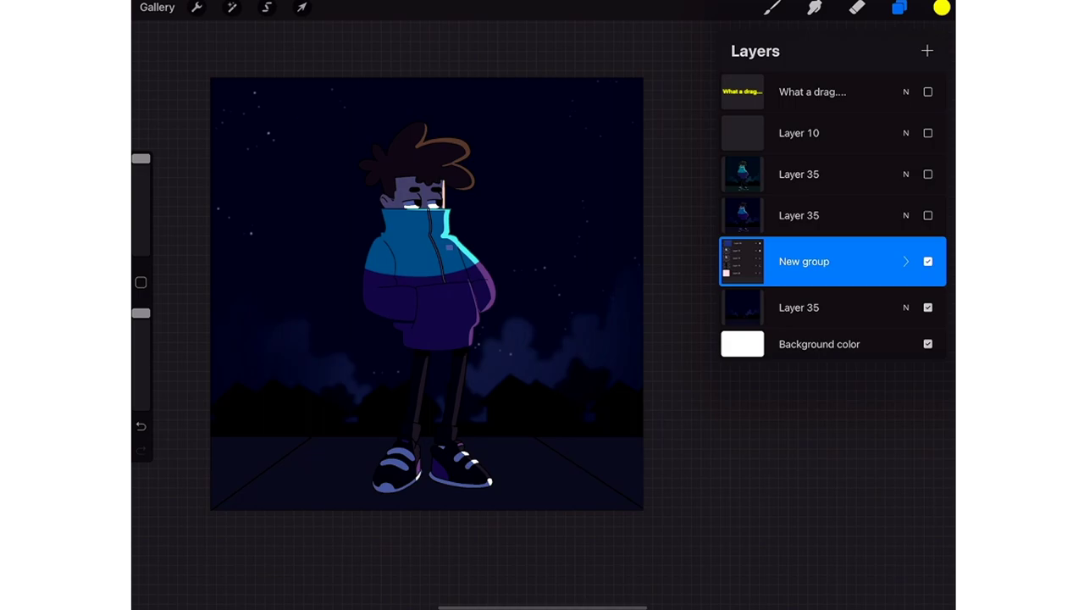
pyautogui.moveTo(855, 261)
pyautogui.mouseDown()
pyautogui.moveTo(746, 261)
pyautogui.moveTo(856, 261)
pyautogui.mouseUp()
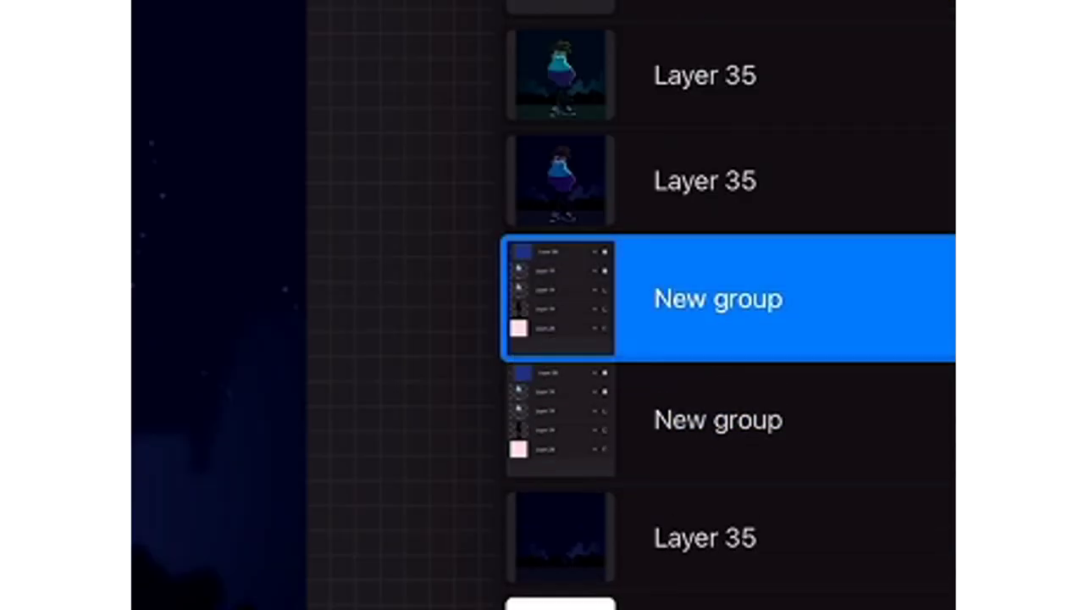
pyautogui.click(720, 298)
pyautogui.click(368, 297)
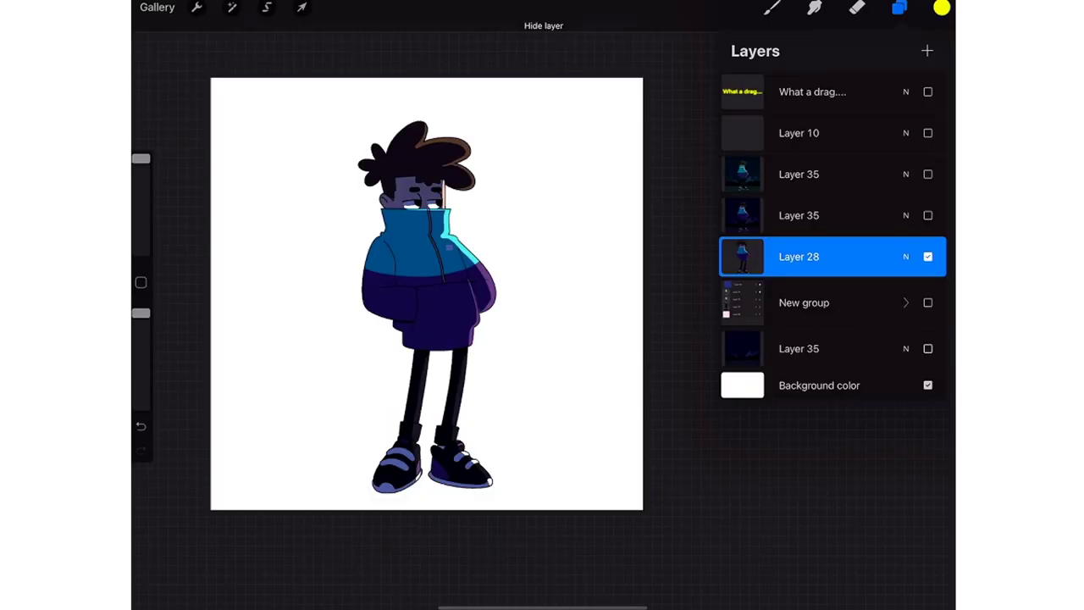
pyautogui.click(928, 256)
pyautogui.click(927, 256)
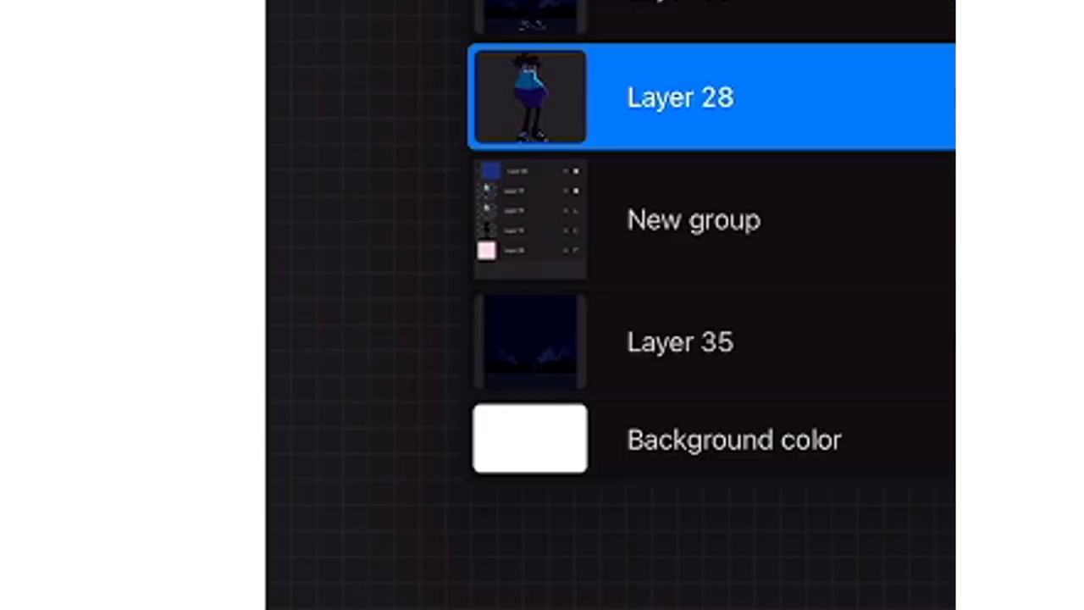
# - Copy the background Layer 35 and merge it with Layer 28 and the Layer 35 copies
pyautogui.moveTo(847, 348)
pyautogui.mouseDown()
pyautogui.moveTo(762, 348)
pyautogui.moveTo(847, 348)
pyautogui.mouseUp()
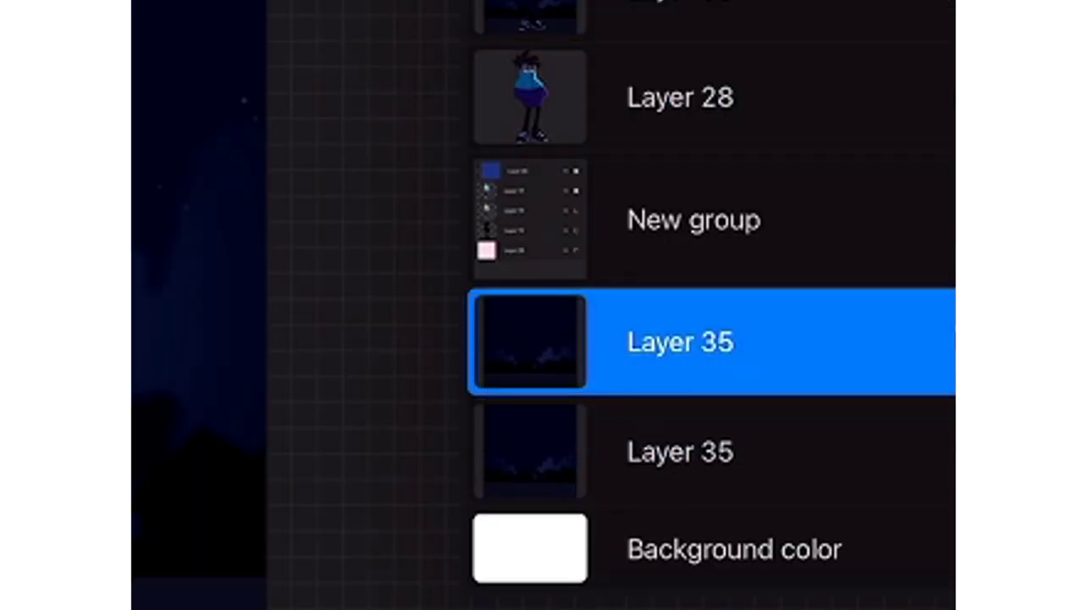
pyautogui.moveTo(677, 341); pyautogui.dragTo(720, 206)
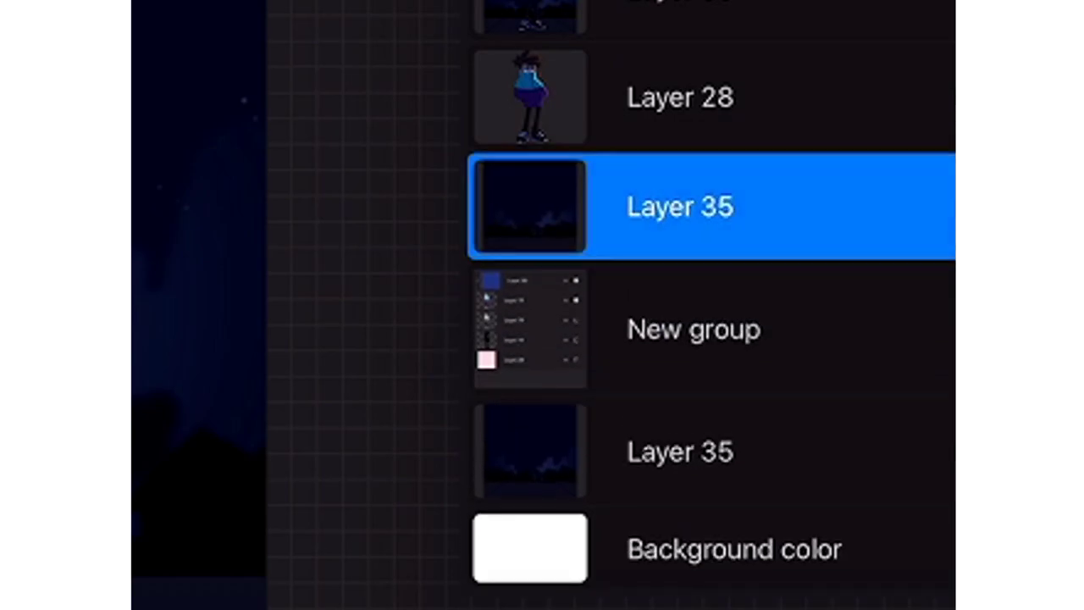
pyautogui.moveTo(643, 98); pyautogui.dragTo(763, 98)
pyautogui.click(678, 97)
pyautogui.moveTo(830, 298); pyautogui.dragTo(830, 263)
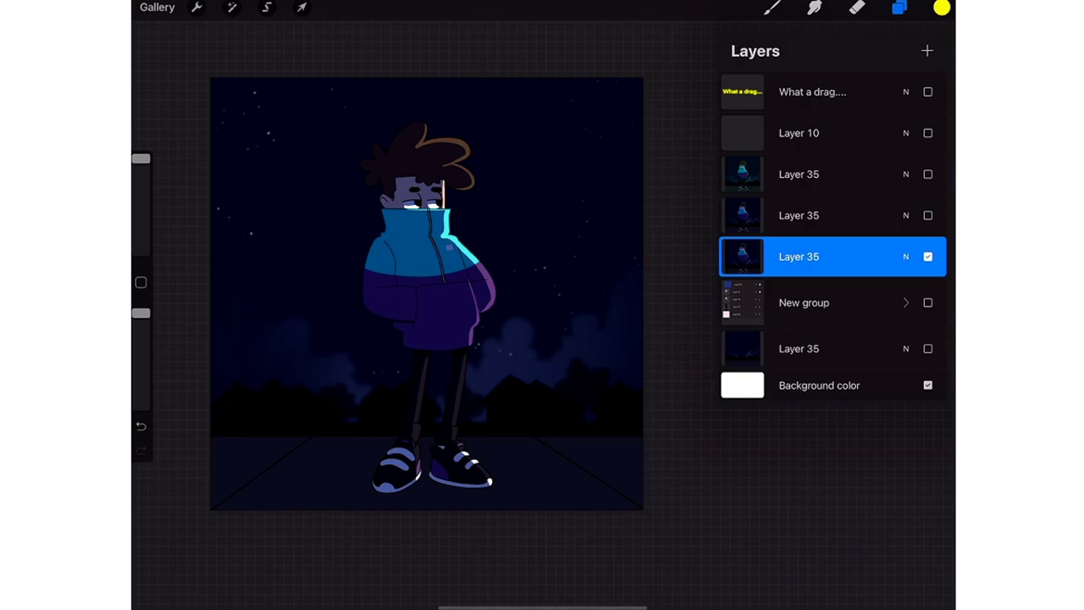
pyautogui.moveTo(830, 257); pyautogui.dragTo(830, 174)
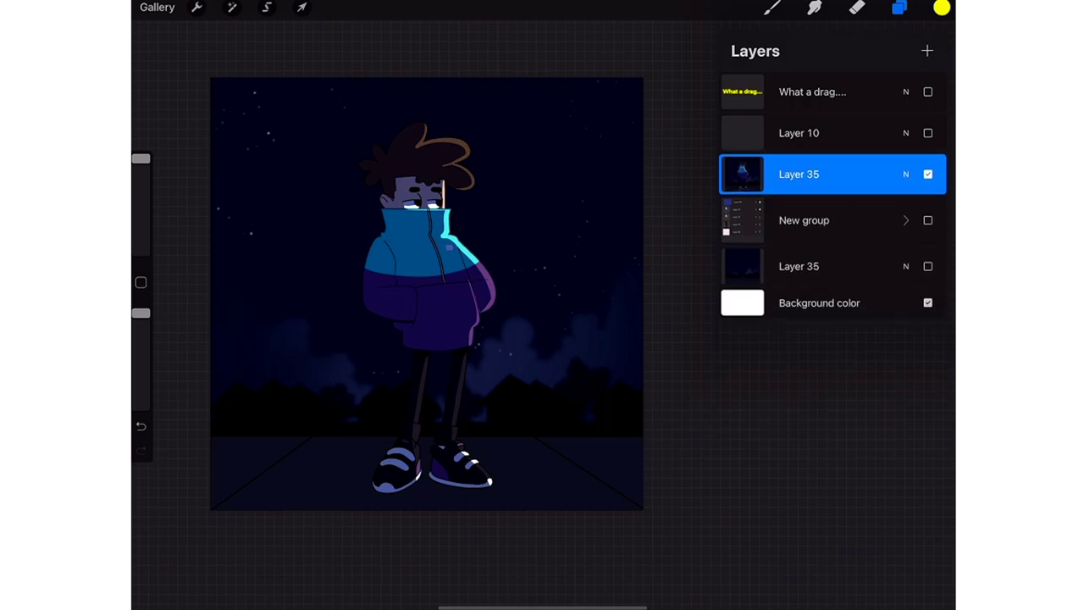
# - Delete Layer 10 and toggle the merged layer to compare
pyautogui.moveTo(847, 133); pyautogui.dragTo(762, 133)
pyautogui.click(921, 133)
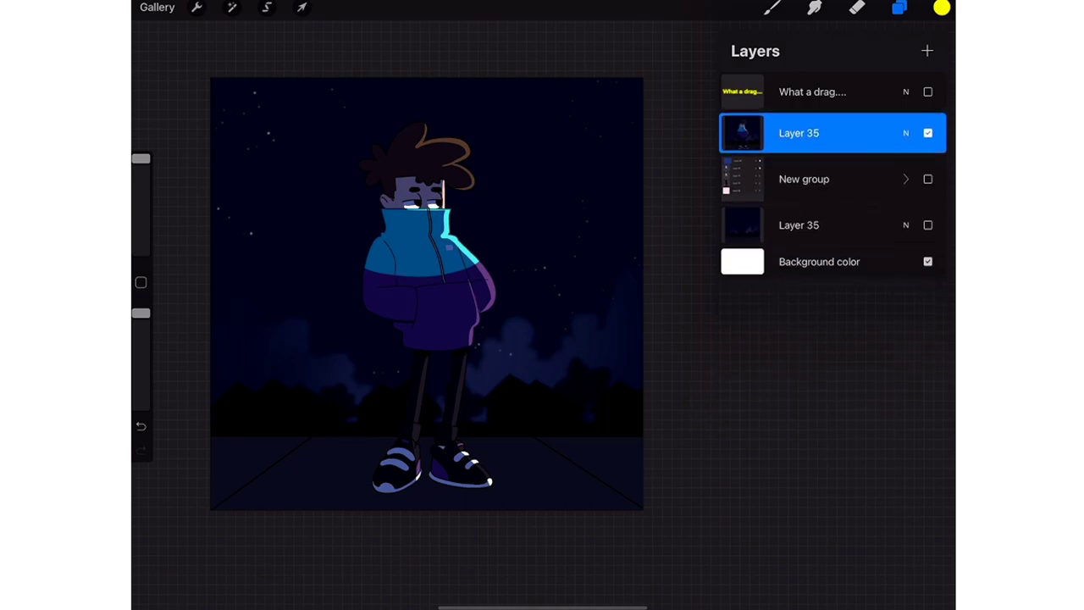
pyautogui.click(927, 133)
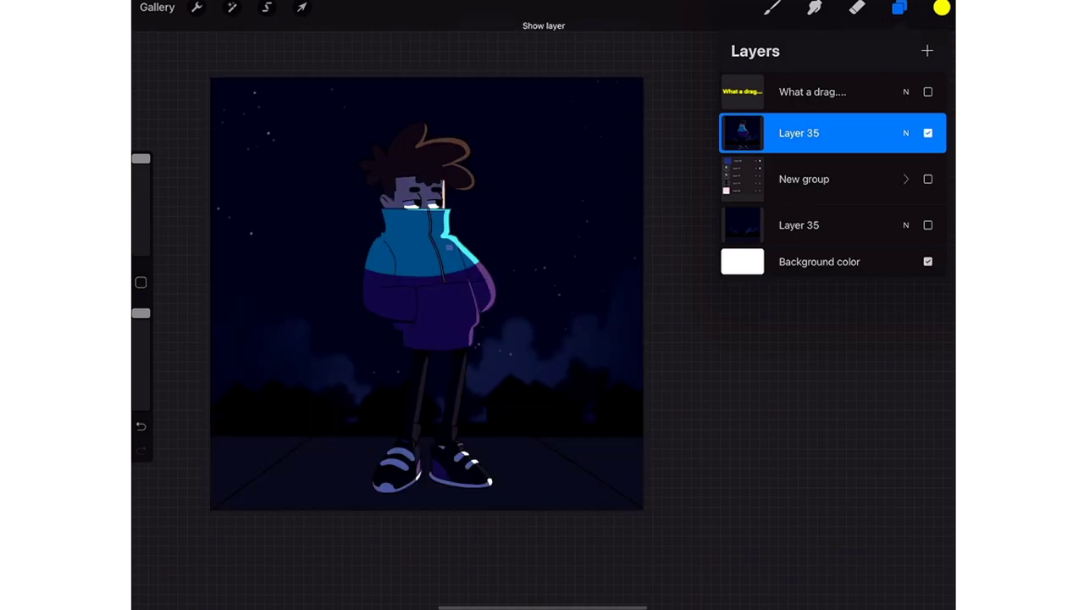
pyautogui.scroll(3, 489, 239)
# - Rename the merged layer to 'Oh'
pyautogui.scroll(-1, 423, 310)
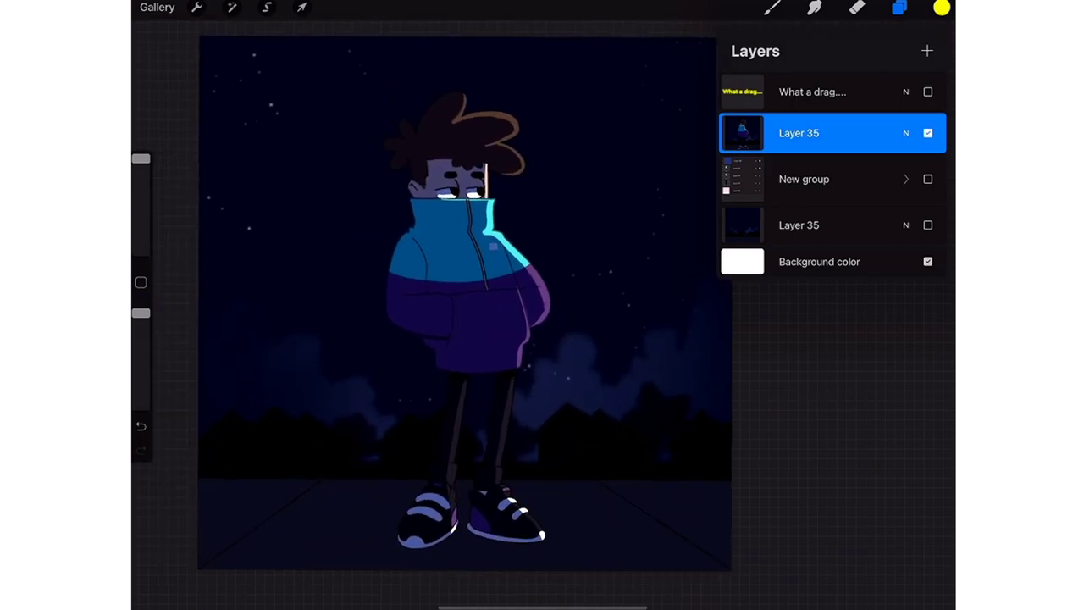
pyautogui.click(798, 133)
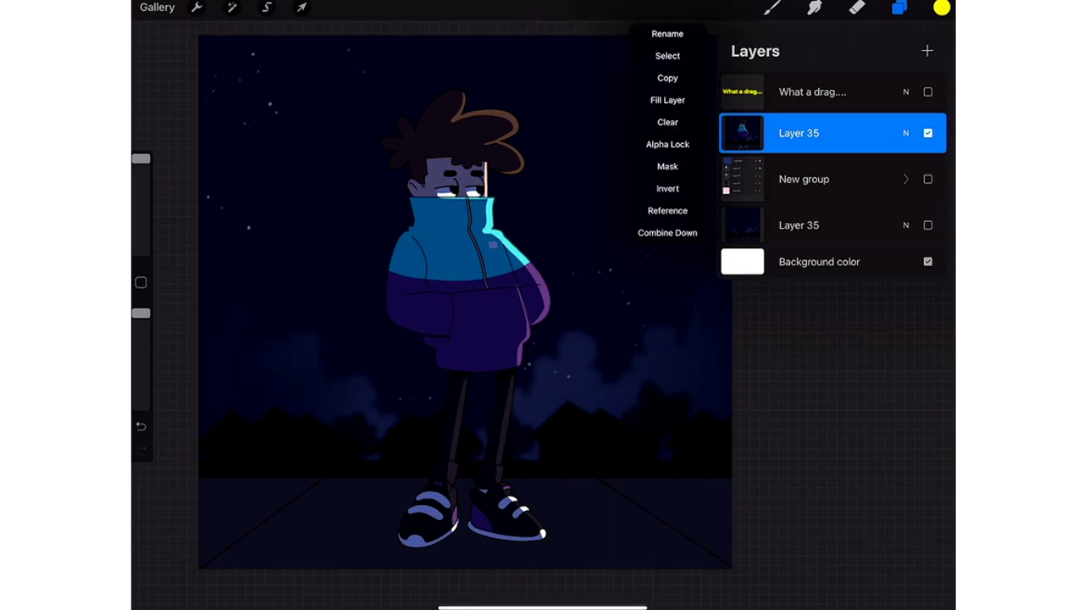
pyautogui.click(668, 33)
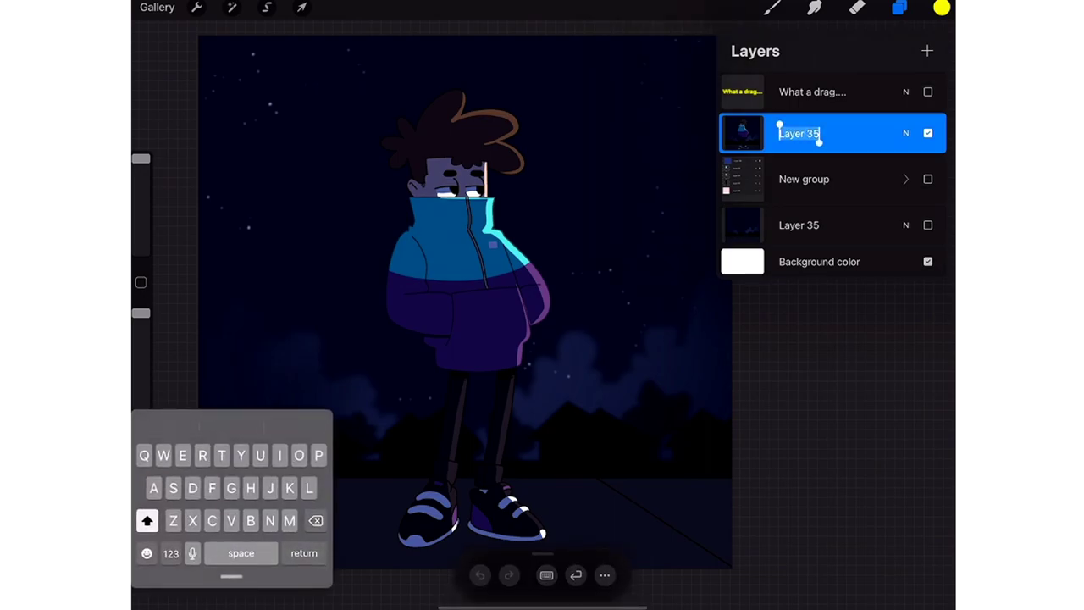
pyautogui.write('Og')
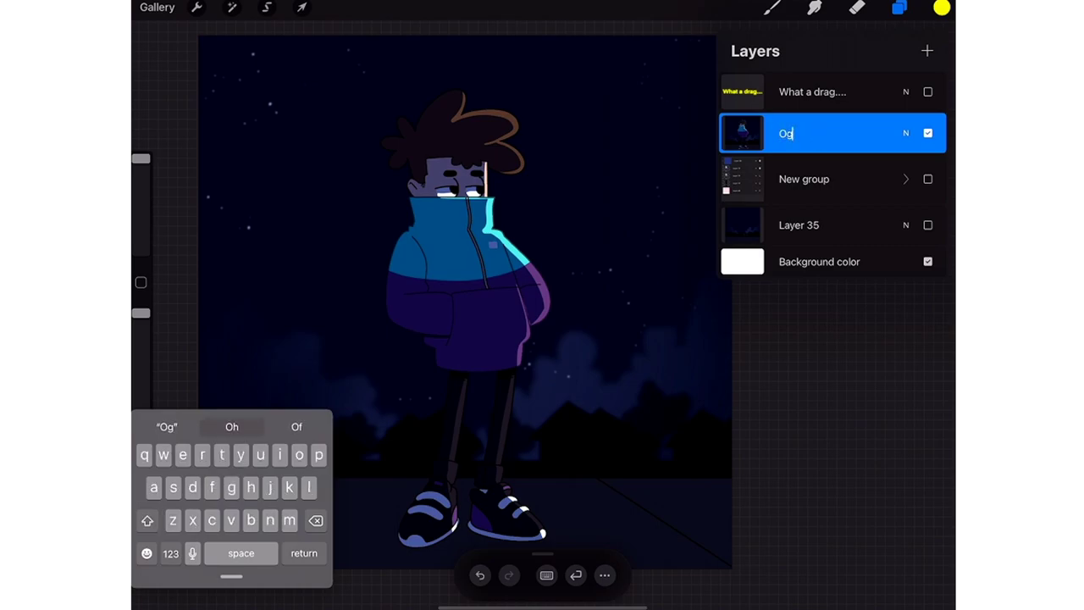
pyautogui.press('Return')
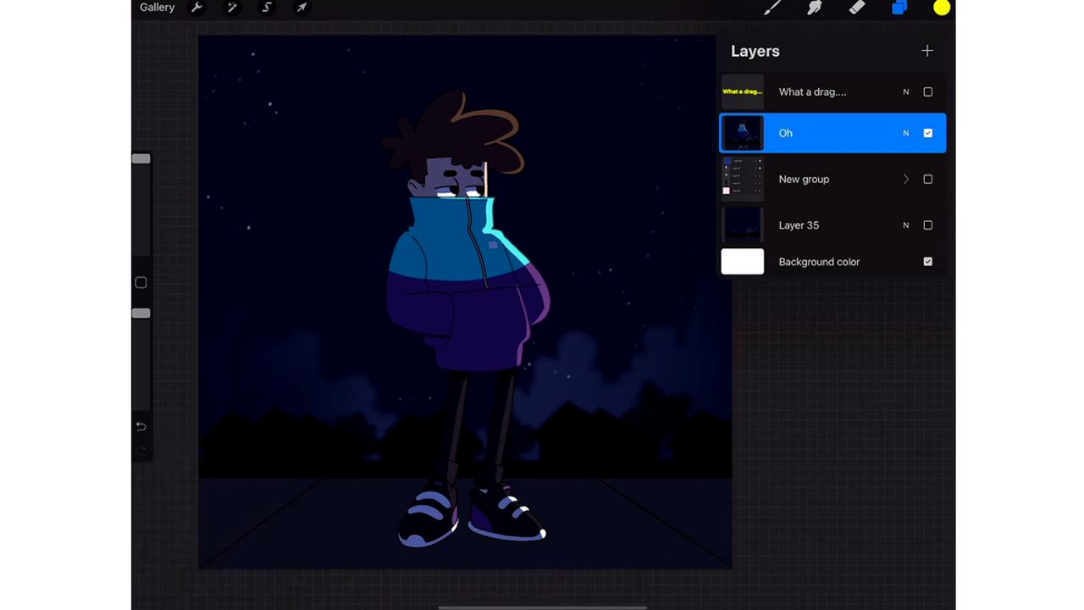
# - Duplicate the Oh layer three times and hide the lowest copy
pyautogui.moveTo(847, 133); pyautogui.dragTo(762, 133)
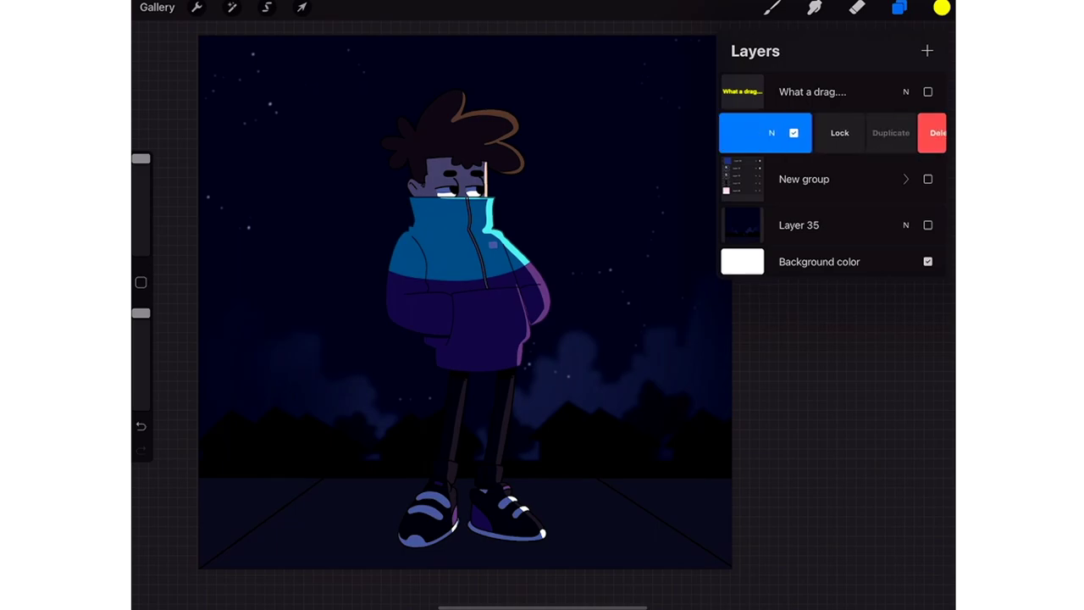
pyautogui.click(891, 133)
pyautogui.moveTo(847, 133); pyautogui.dragTo(763, 133)
pyautogui.click(890, 133)
pyautogui.moveTo(847, 133); pyautogui.dragTo(762, 133)
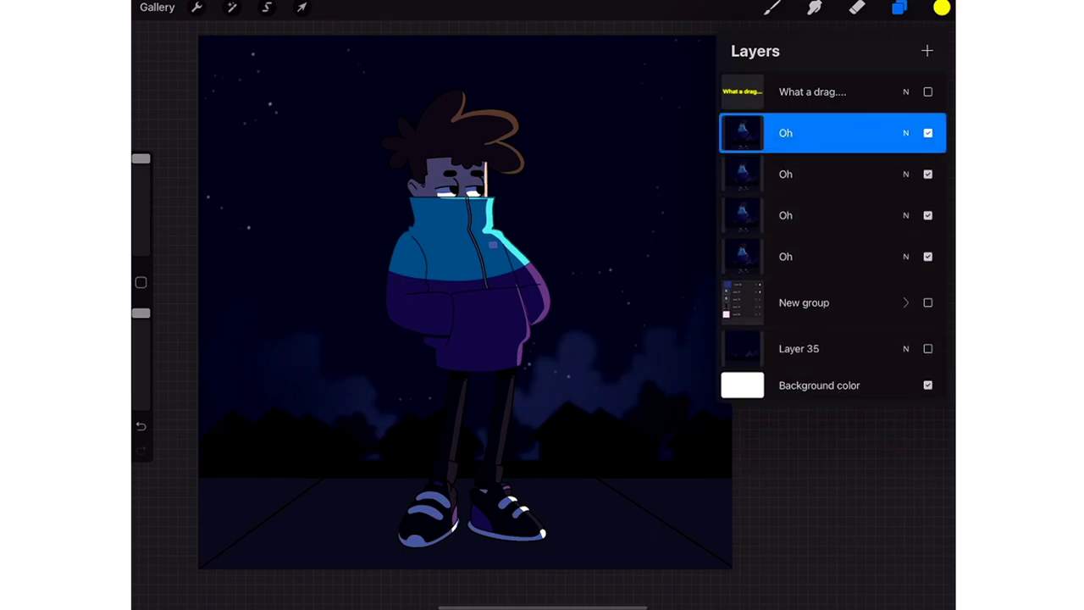
pyautogui.click(928, 255)
pyautogui.click(927, 50)
# - Fill a new layer with solid red and set it to Multiply
pyautogui.click(942, 7)
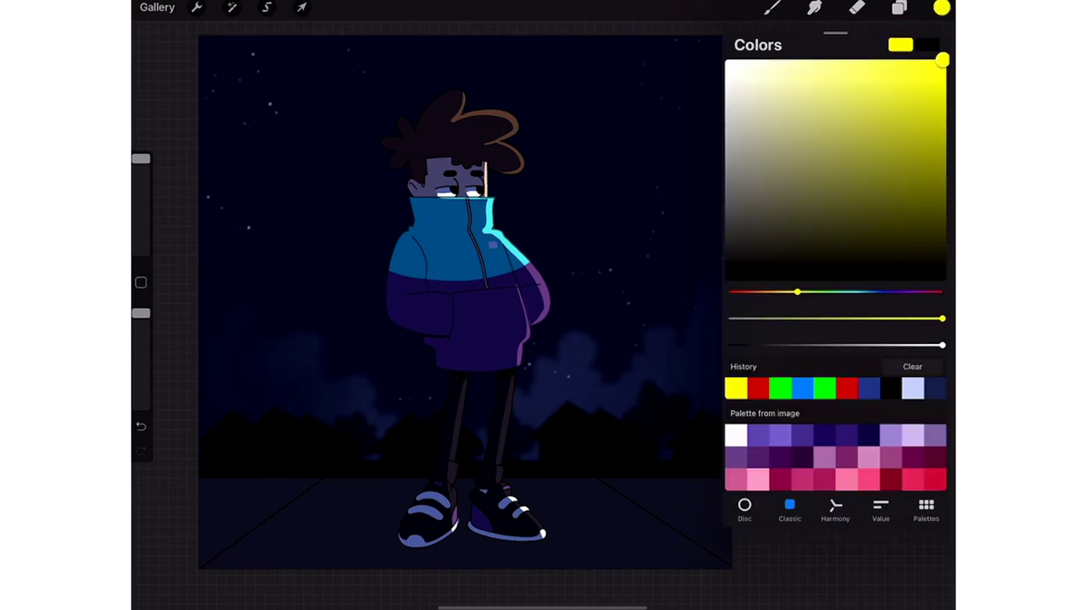
pyautogui.click(758, 388)
pyautogui.moveTo(942, 8); pyautogui.dragTo(581, 242)
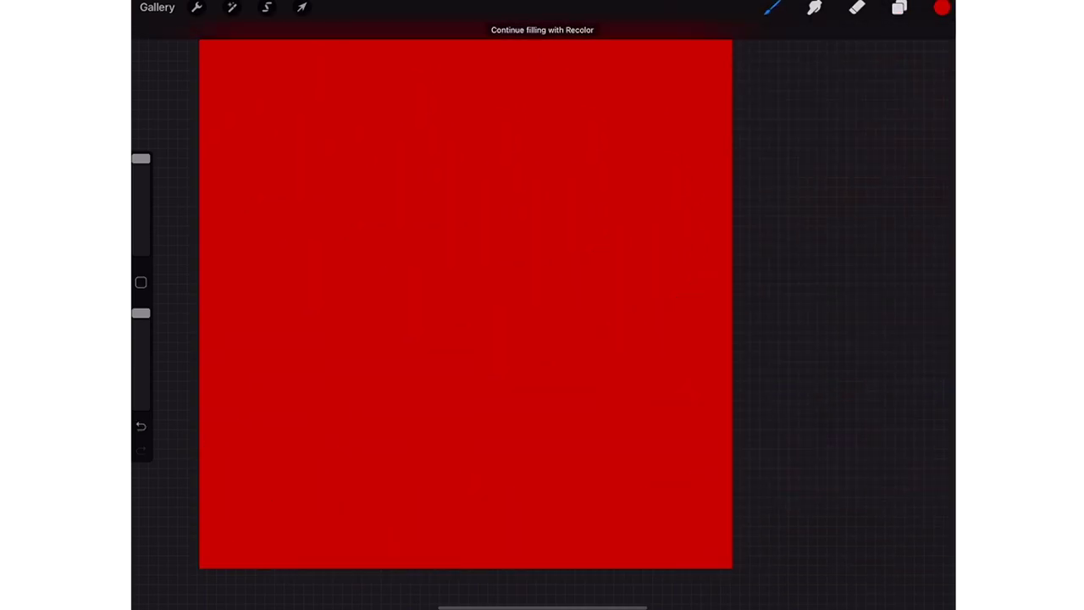
pyautogui.click(899, 8)
pyautogui.click(906, 133)
pyautogui.click(830, 309)
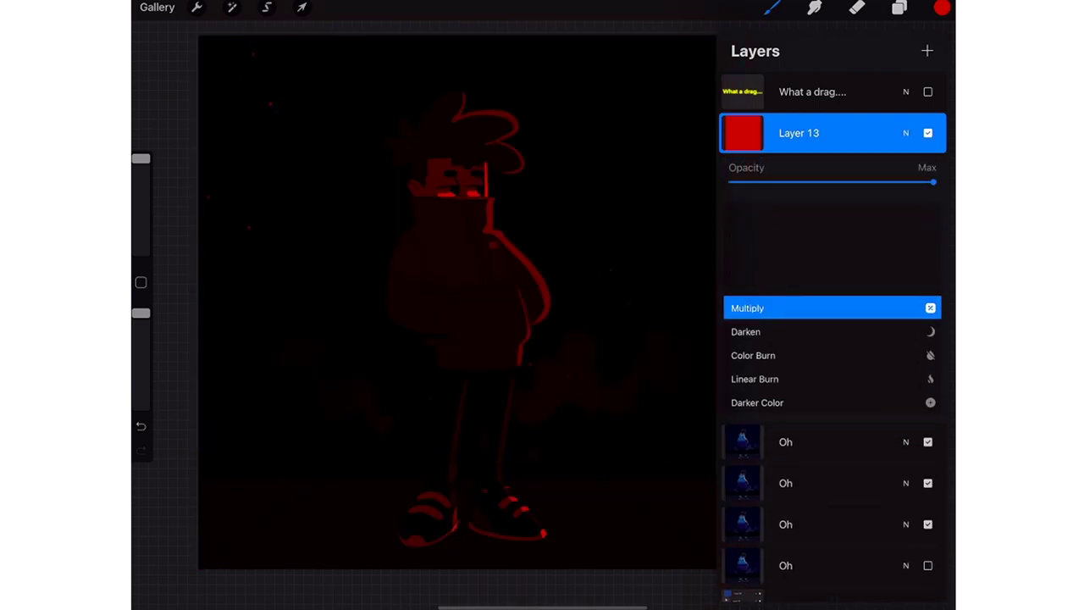
pyautogui.click(905, 133)
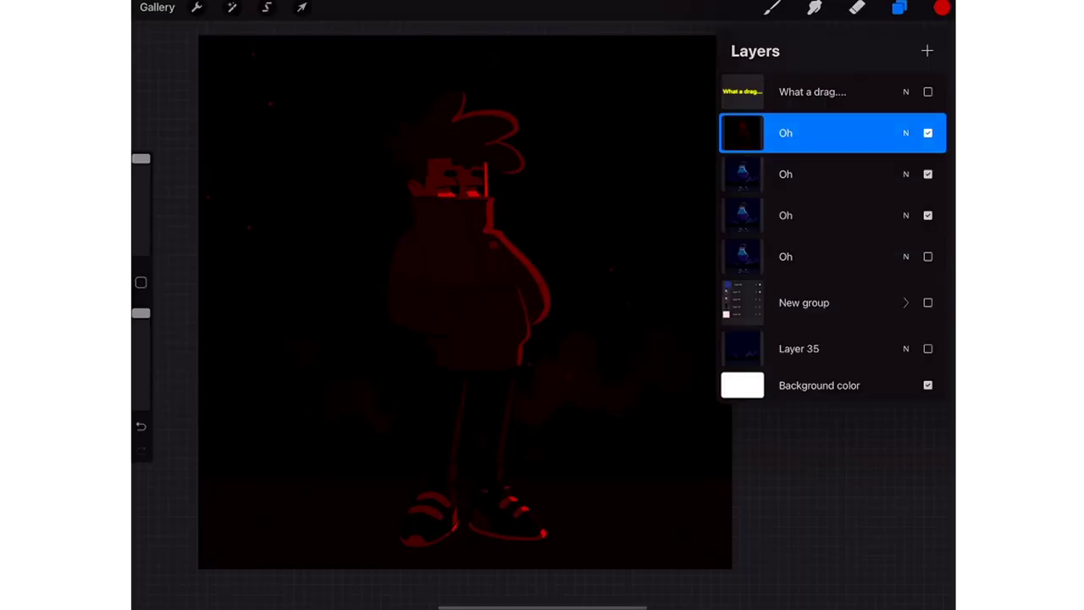
# - Merge the red layer down into the top Oh copy and hide it
pyautogui.hotkey('ctrl', 'z')
pyautogui.click(799, 133)
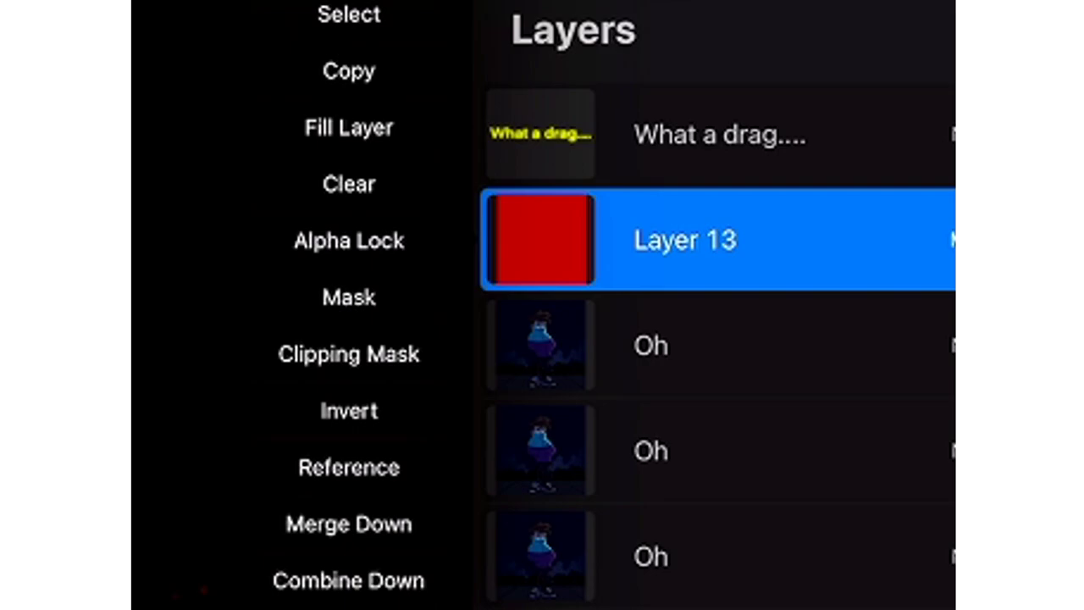
pyautogui.click(349, 523)
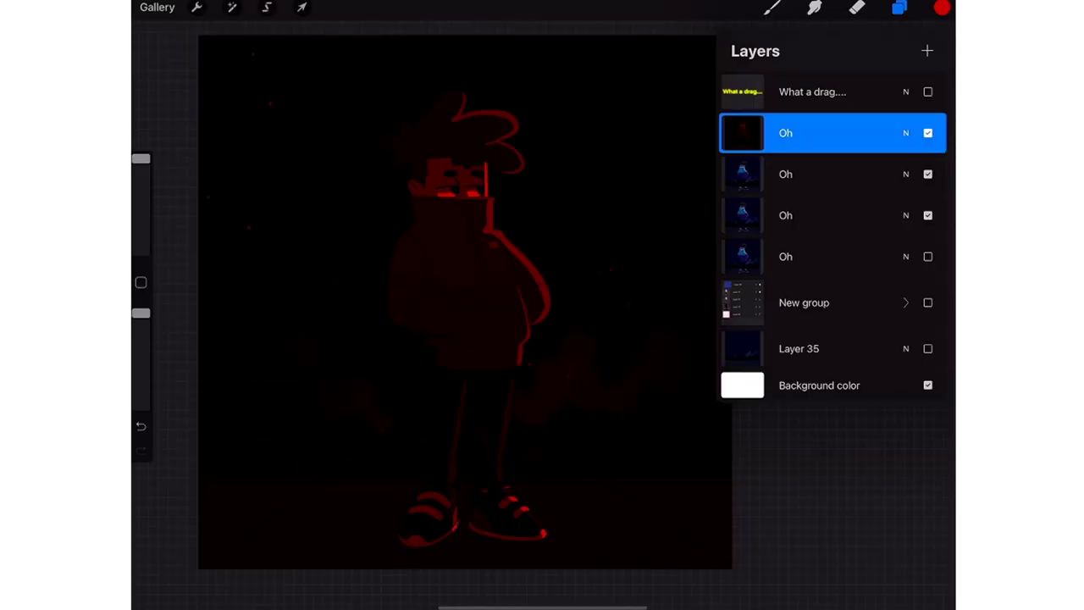
pyautogui.click(928, 133)
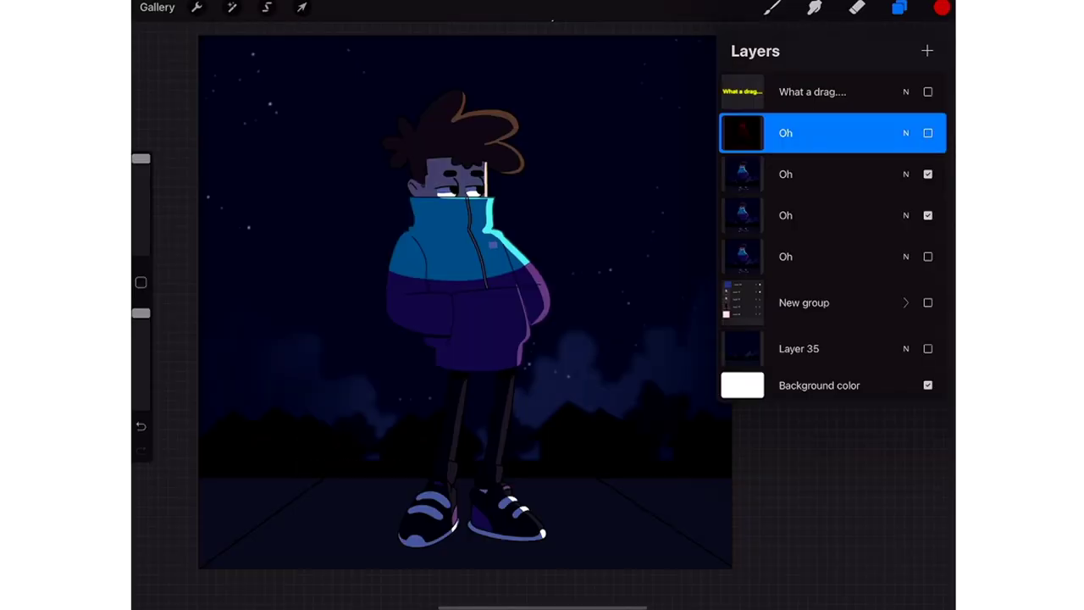
pyautogui.click(928, 133)
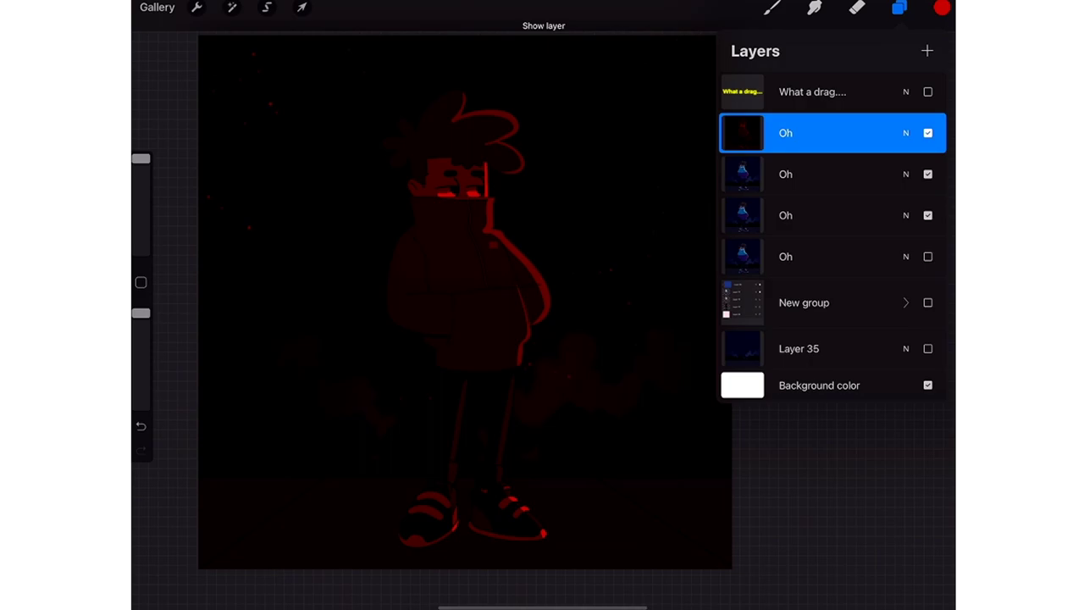
pyautogui.click(928, 133)
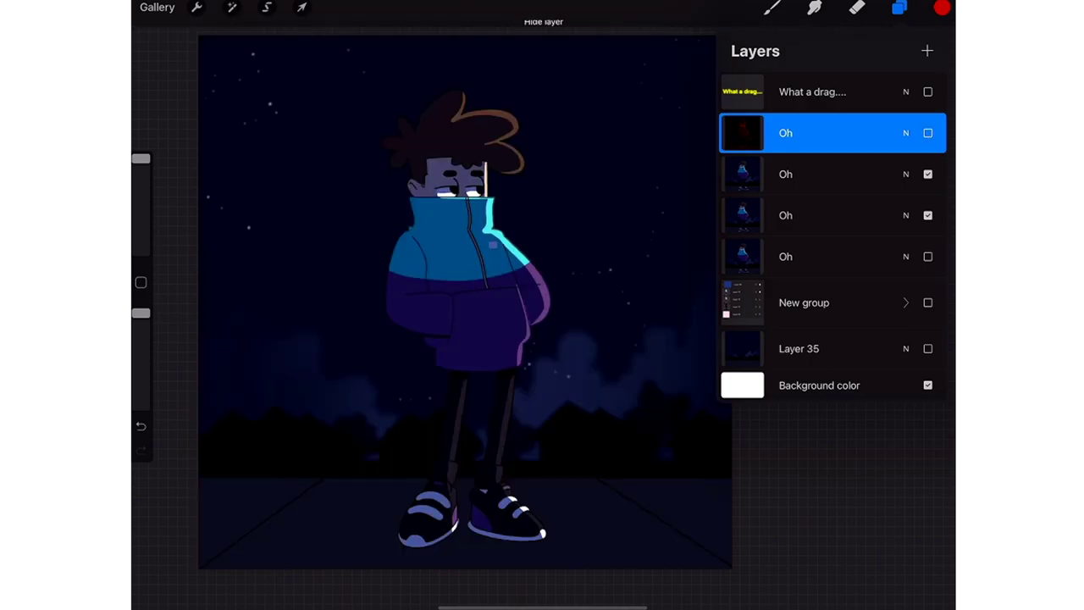
pyautogui.click(813, 174)
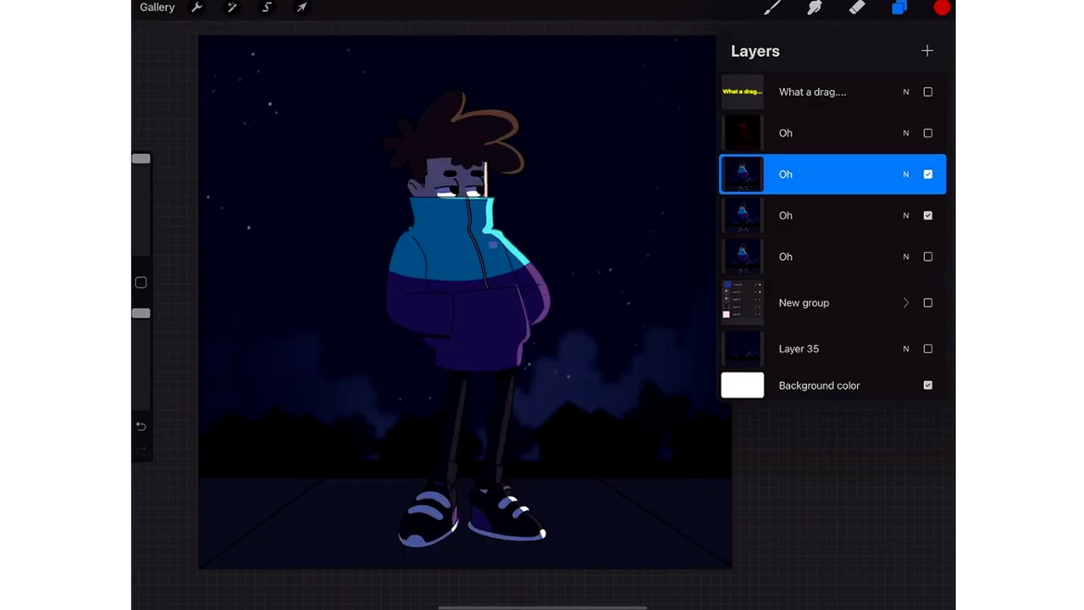
# - Fill a new layer above the second copy with solid green set to Multiply
pyautogui.click(928, 51)
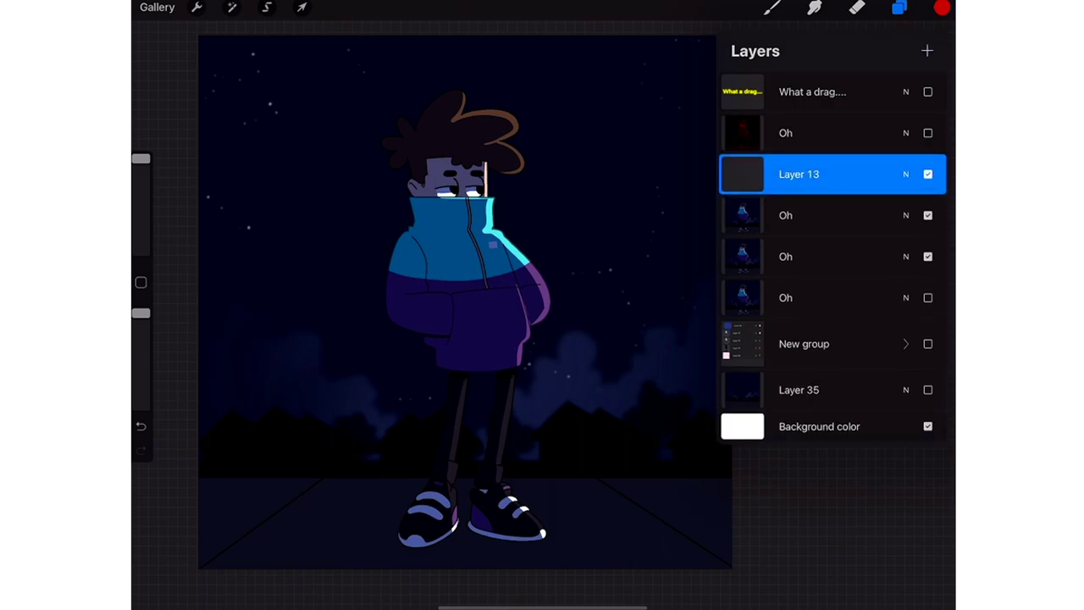
pyautogui.click(942, 8)
pyautogui.click(802, 388)
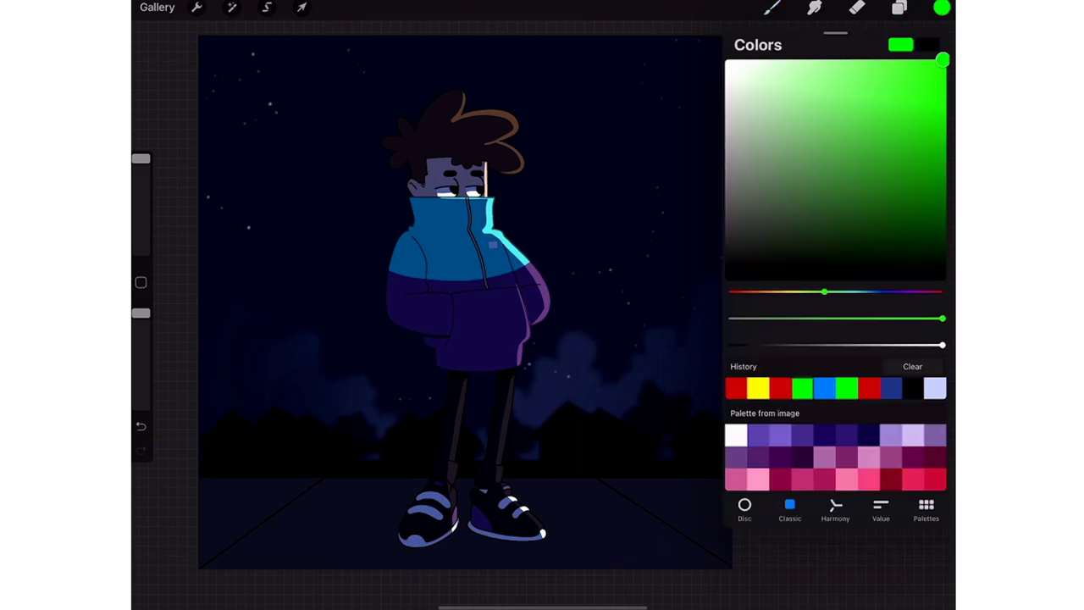
pyautogui.moveTo(942, 8); pyautogui.dragTo(508, 220)
pyautogui.click(899, 8)
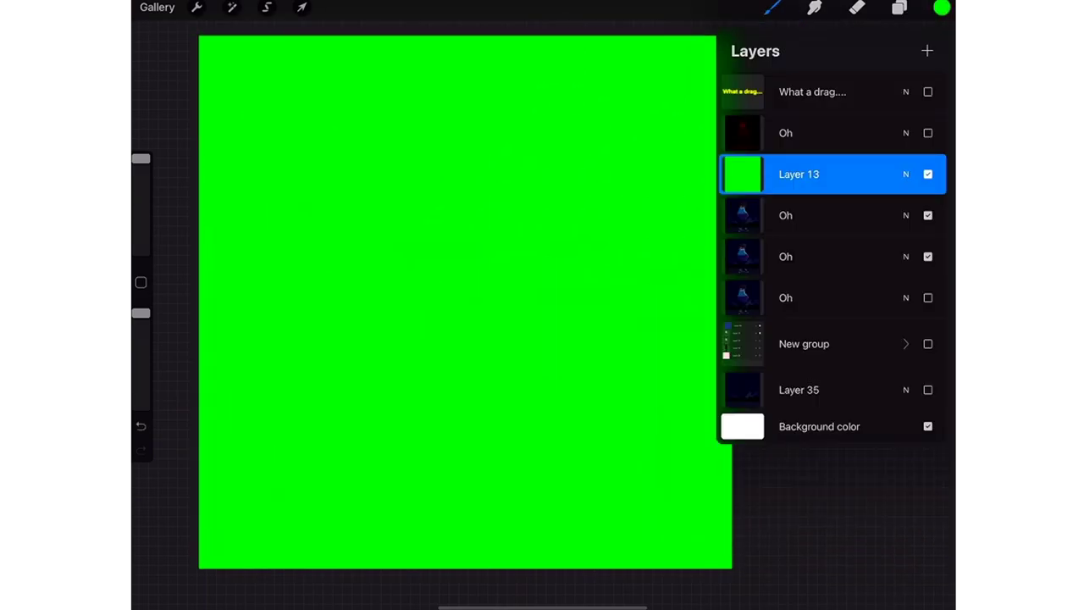
pyautogui.click(906, 174)
pyautogui.click(813, 347)
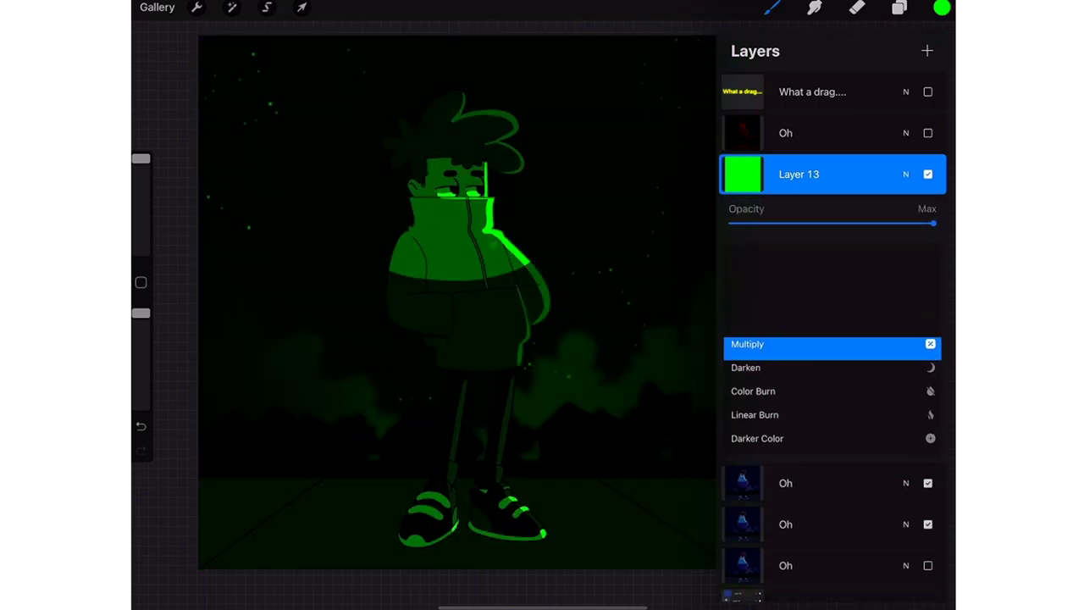
pyautogui.click(905, 173)
pyautogui.click(743, 174)
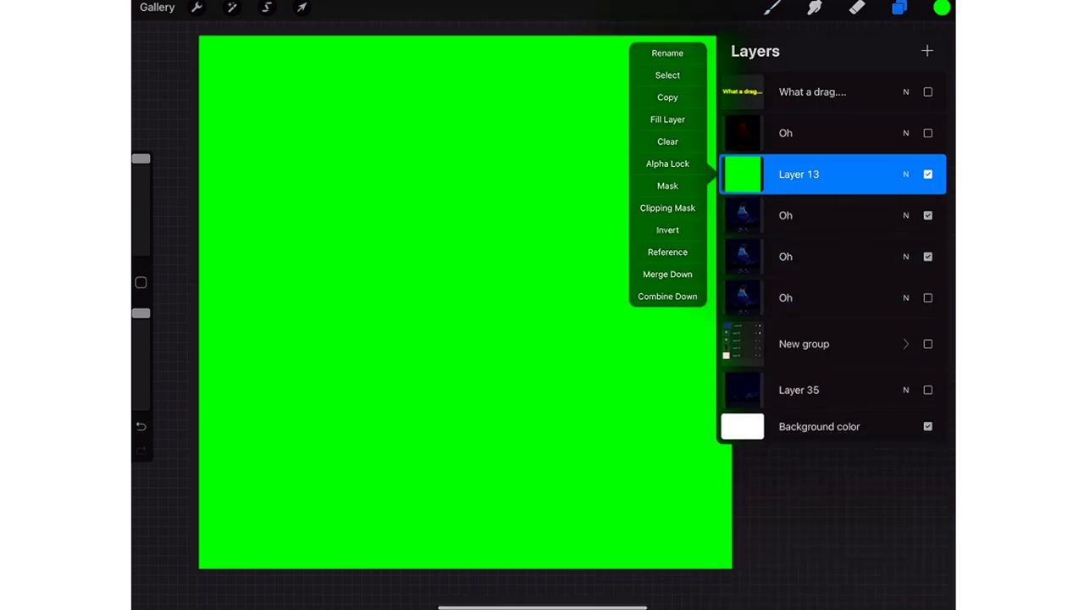
pyautogui.click(798, 174)
pyautogui.click(763, 353)
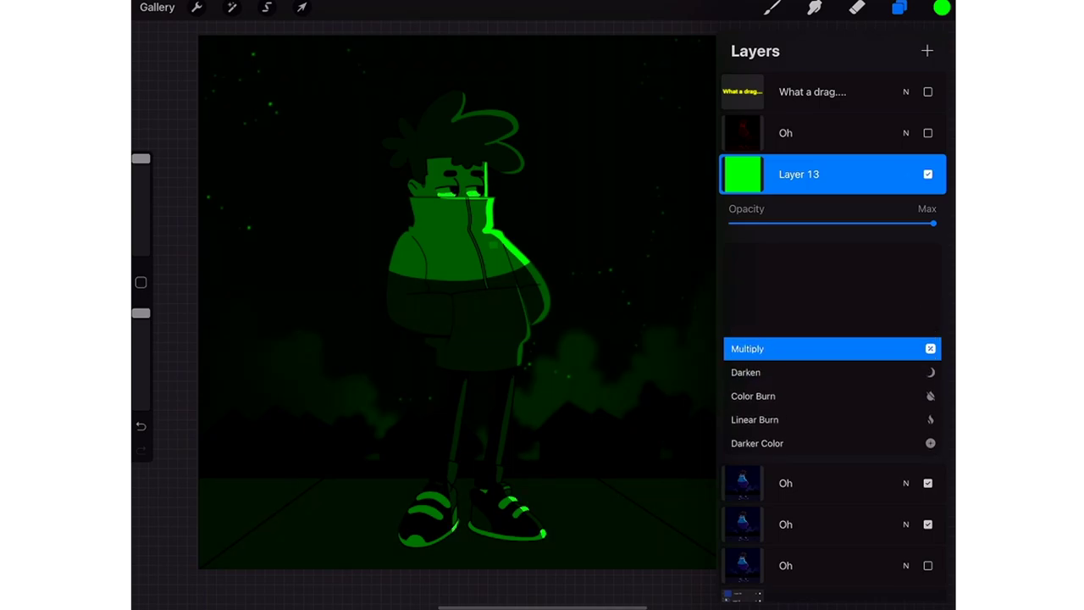
pyautogui.click(906, 174)
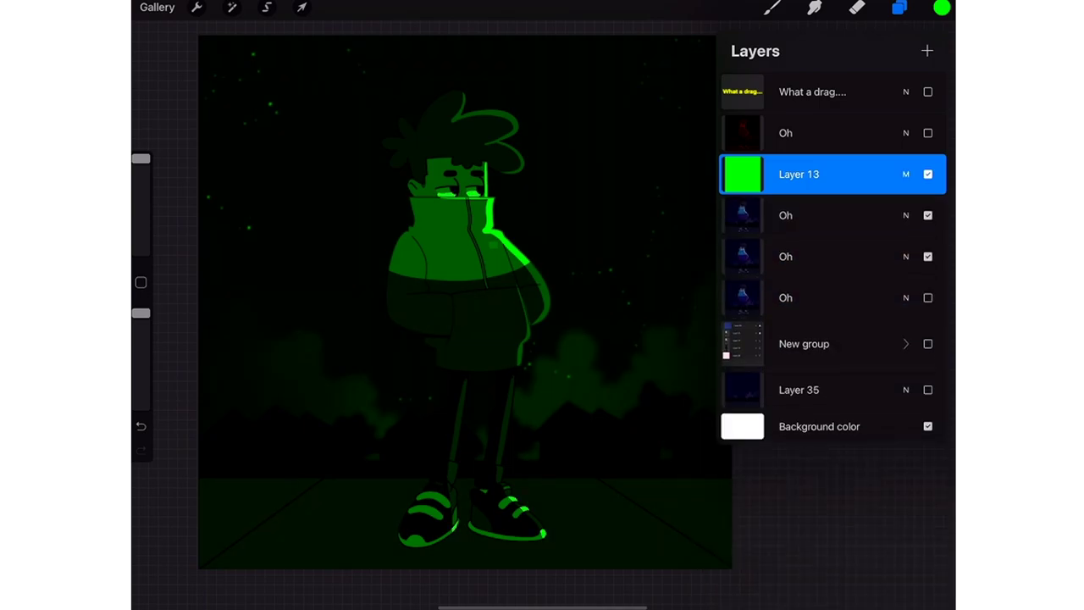
# - Merge the green layer into the second Oh copy and hide both red and green copies
pyautogui.click(743, 174)
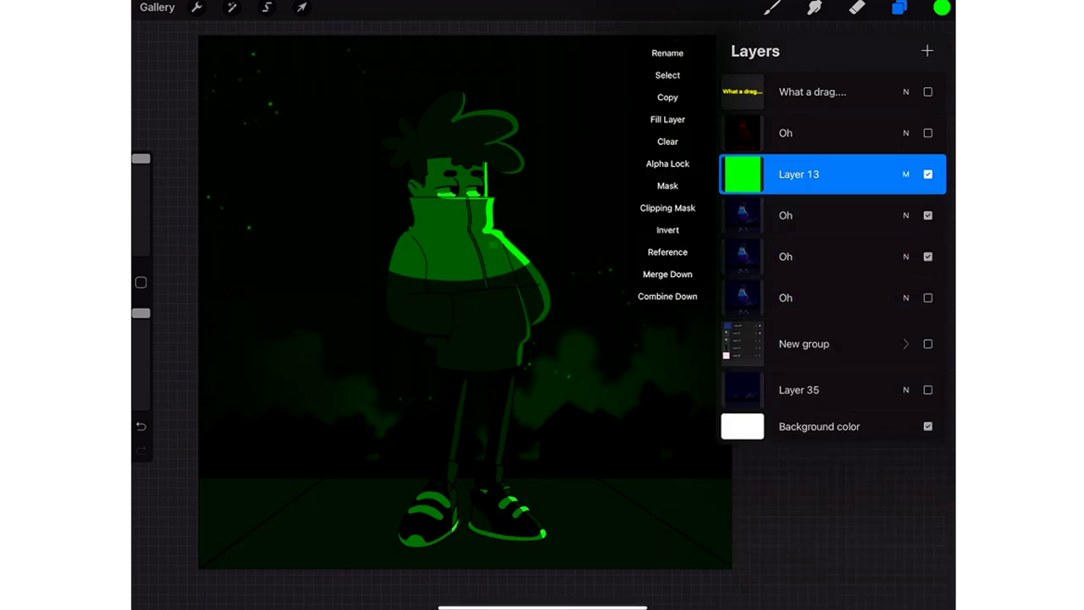
pyautogui.click(667, 274)
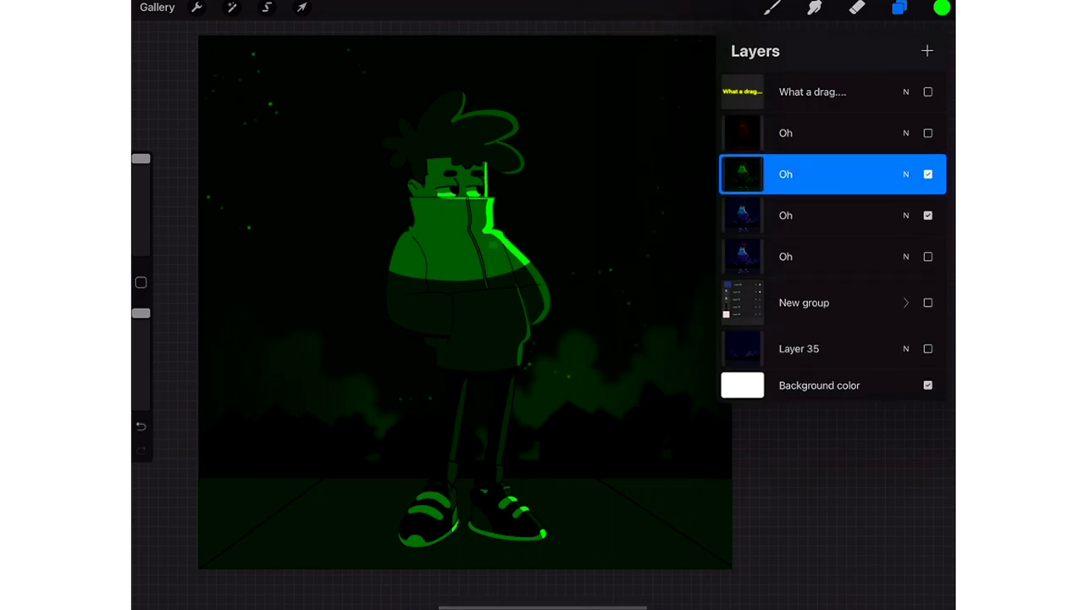
pyautogui.click(928, 133)
pyautogui.click(928, 133)
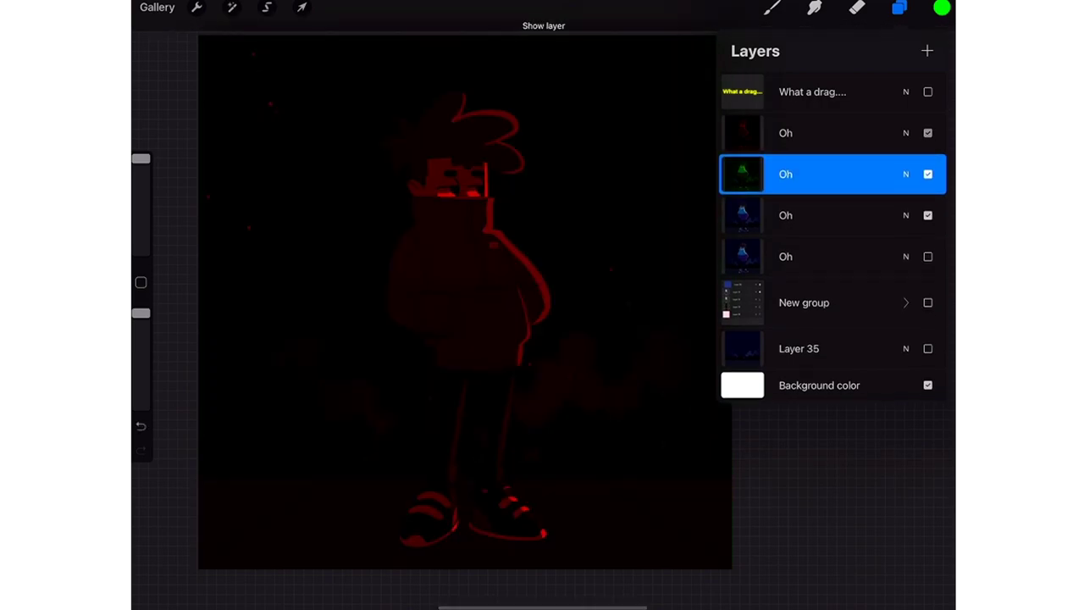
pyautogui.click(927, 133)
pyautogui.click(928, 174)
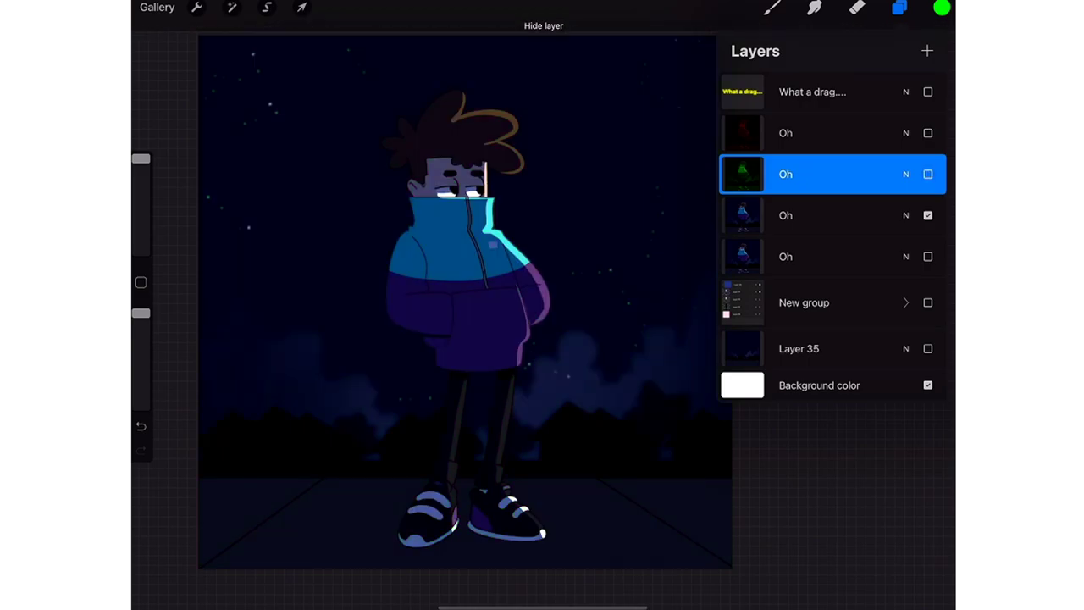
pyautogui.click(814, 215)
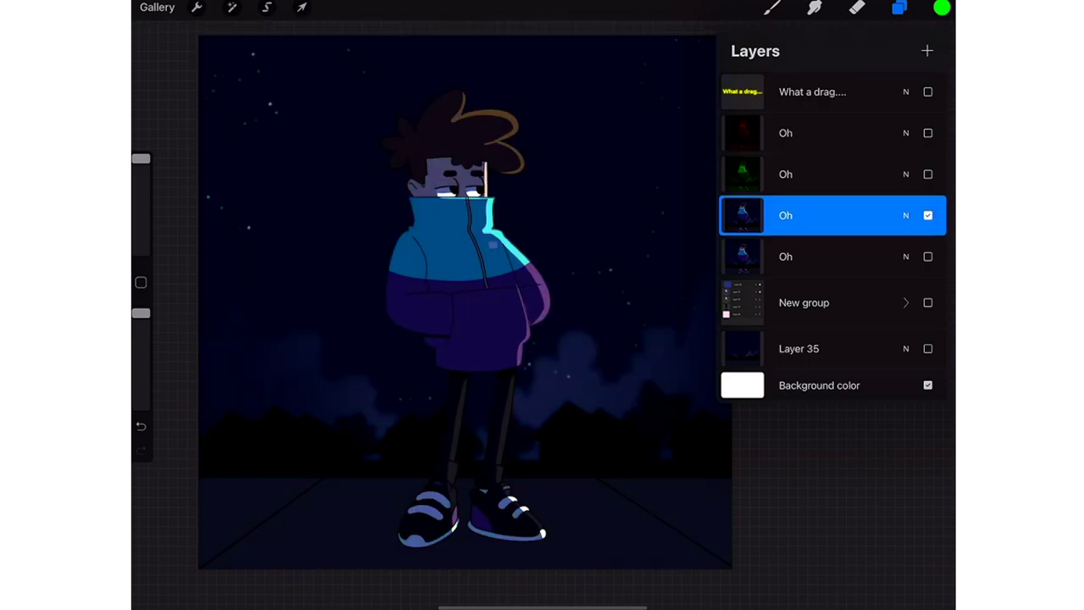
# - Fill a new layer above the third copy with solid blue set to Multiply
pyautogui.click(927, 51)
pyautogui.click(942, 7)
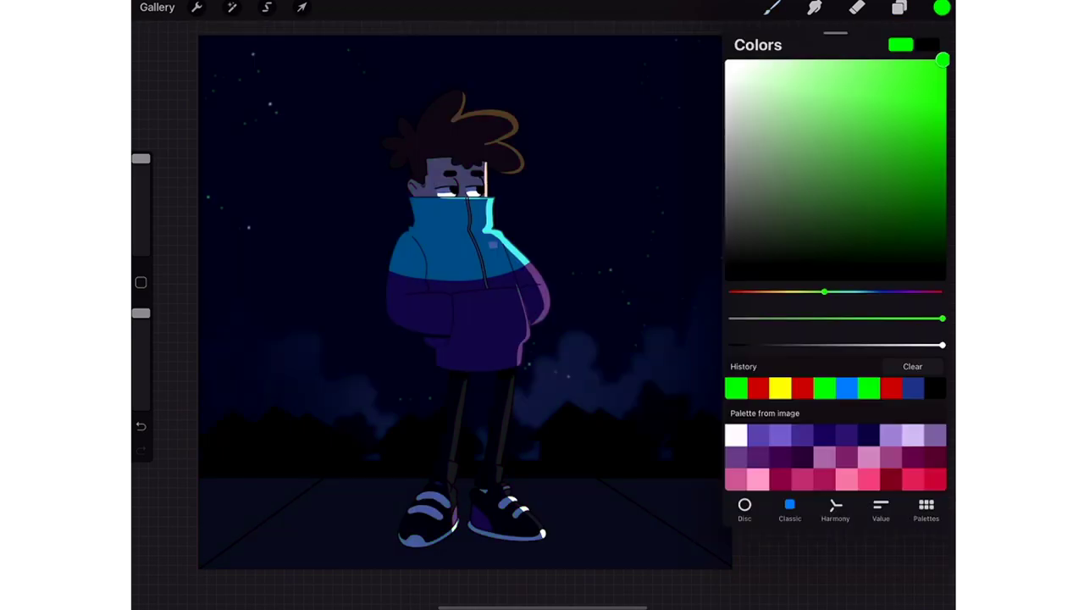
pyautogui.click(846, 387)
pyautogui.moveTo(942, 8); pyautogui.dragTo(649, 206)
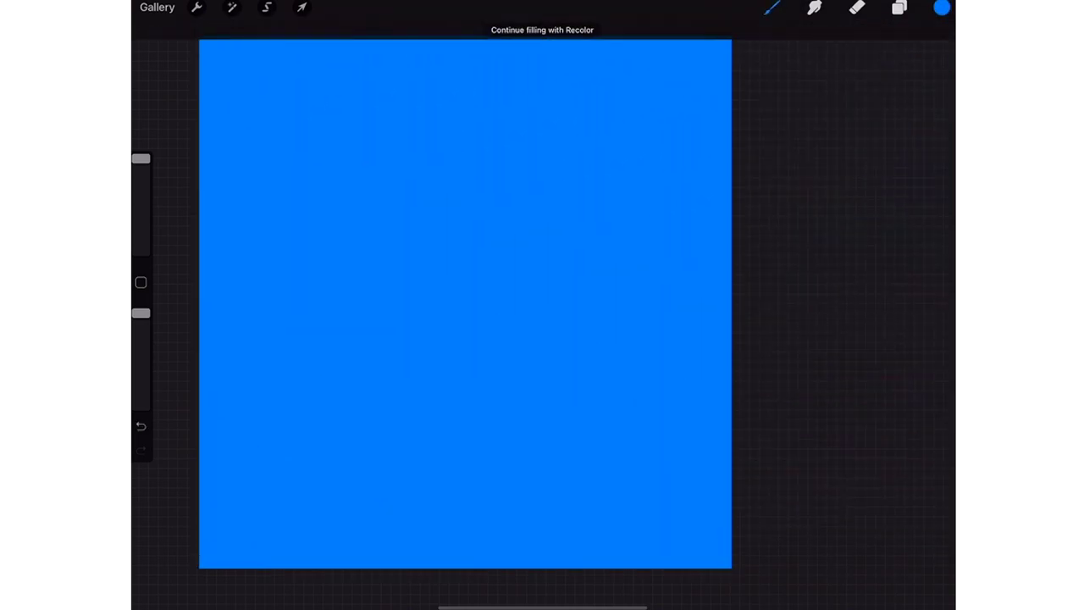
pyautogui.click(900, 8)
pyautogui.click(906, 215)
pyautogui.click(774, 295)
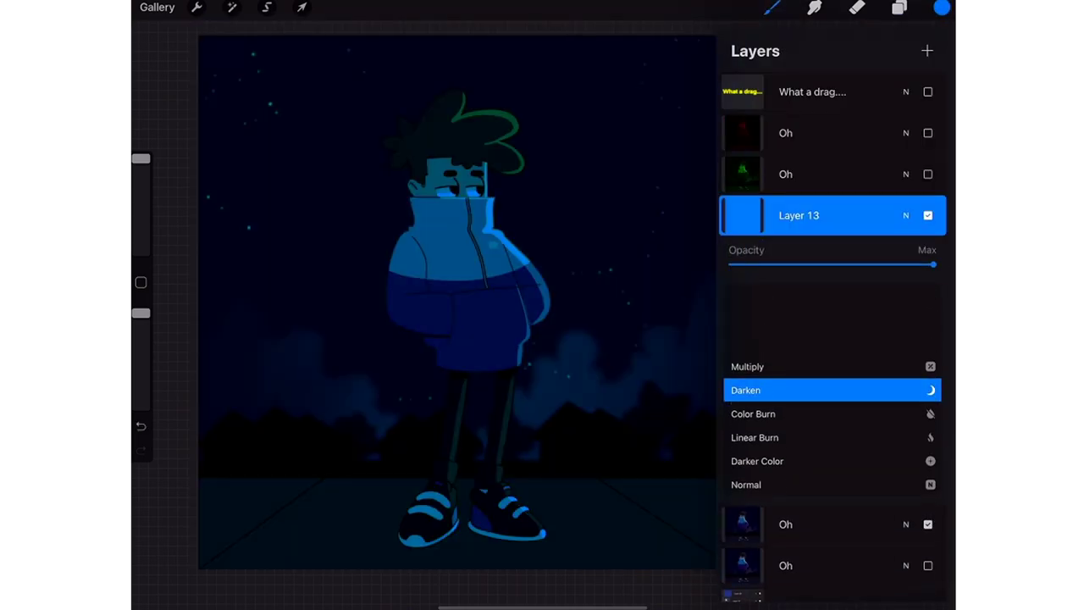
pyautogui.click(775, 365)
pyautogui.click(905, 215)
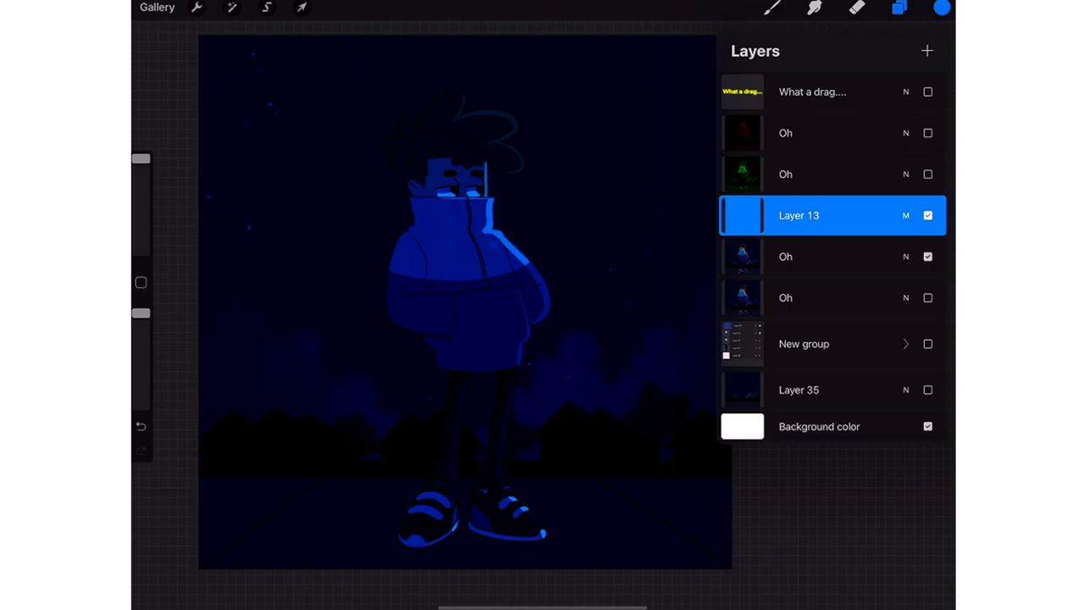
# - Merge the blue layer into the third Oh copy and show the green and red copies
pyautogui.hotkey('ctrl', 'e')
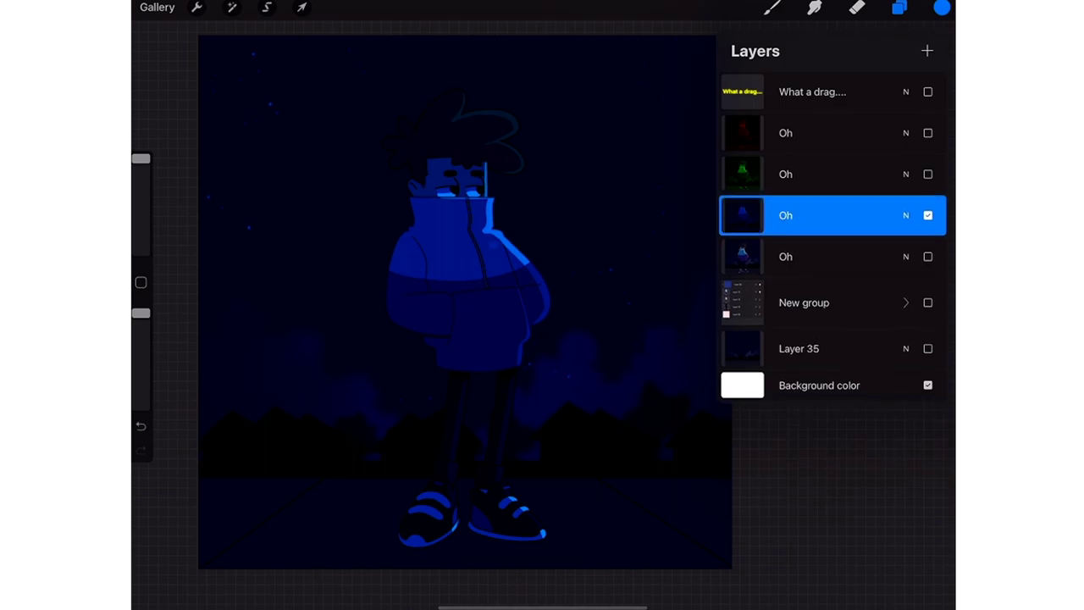
pyautogui.click(928, 174)
pyautogui.click(928, 133)
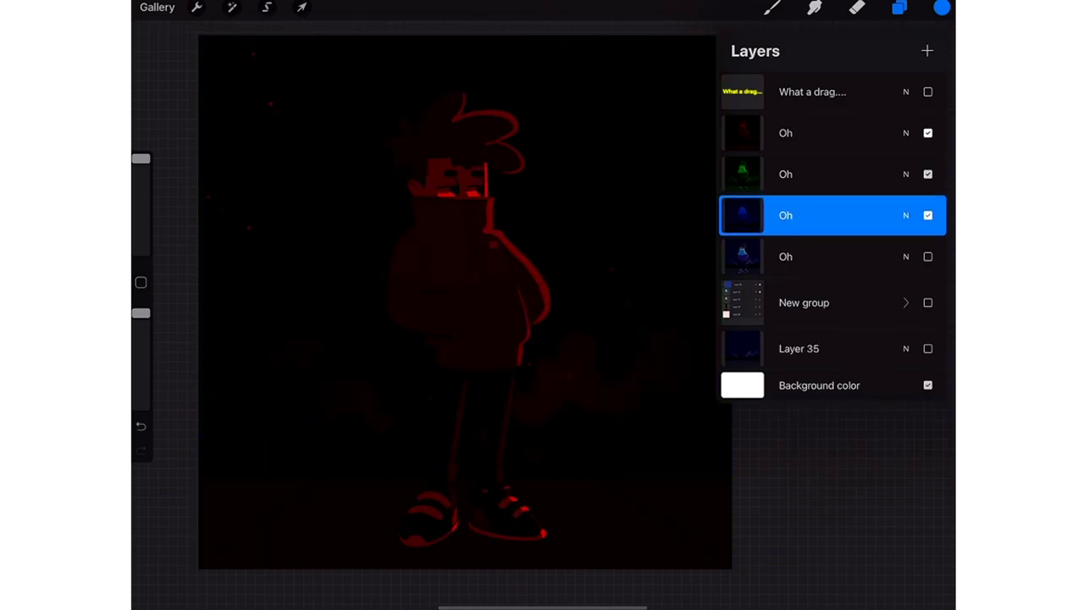
# - Set both the red and green Oh copies to Screen blending
pyautogui.click(813, 133)
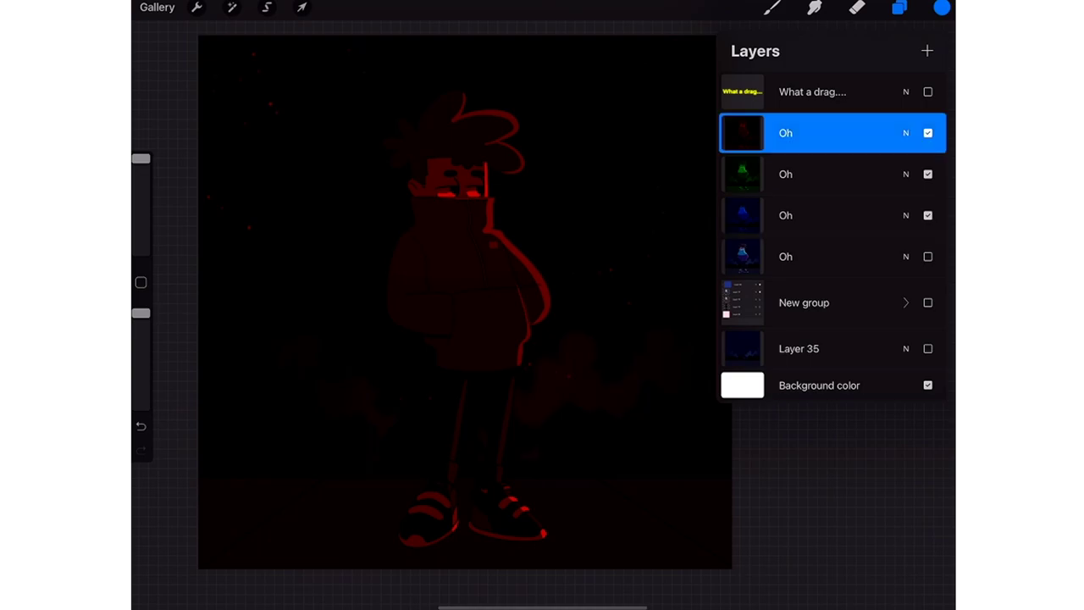
pyautogui.click(905, 133)
pyautogui.click(746, 348)
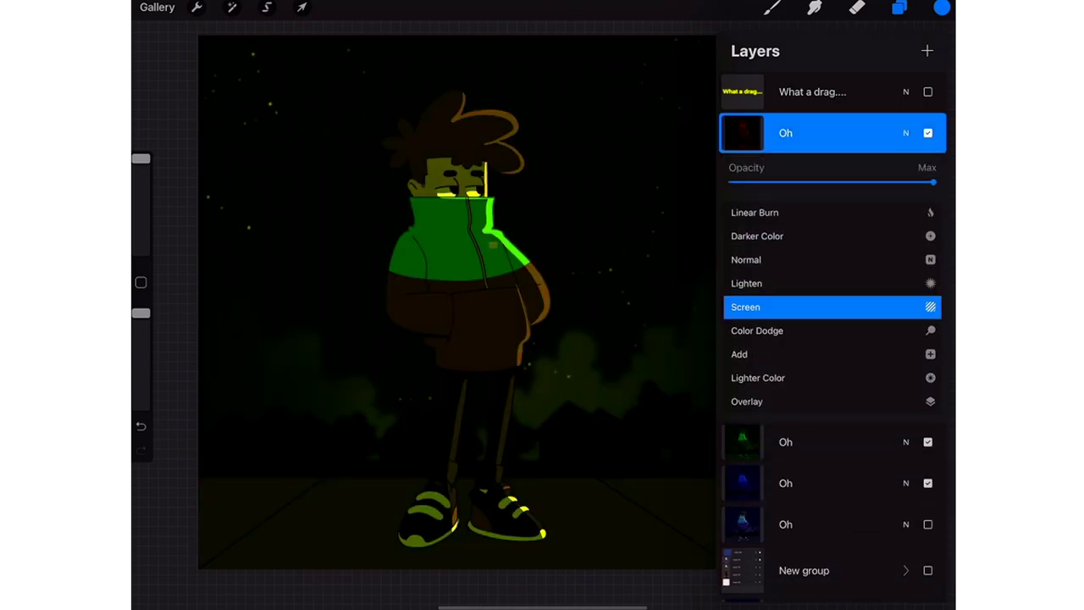
pyautogui.click(905, 133)
pyautogui.click(813, 174)
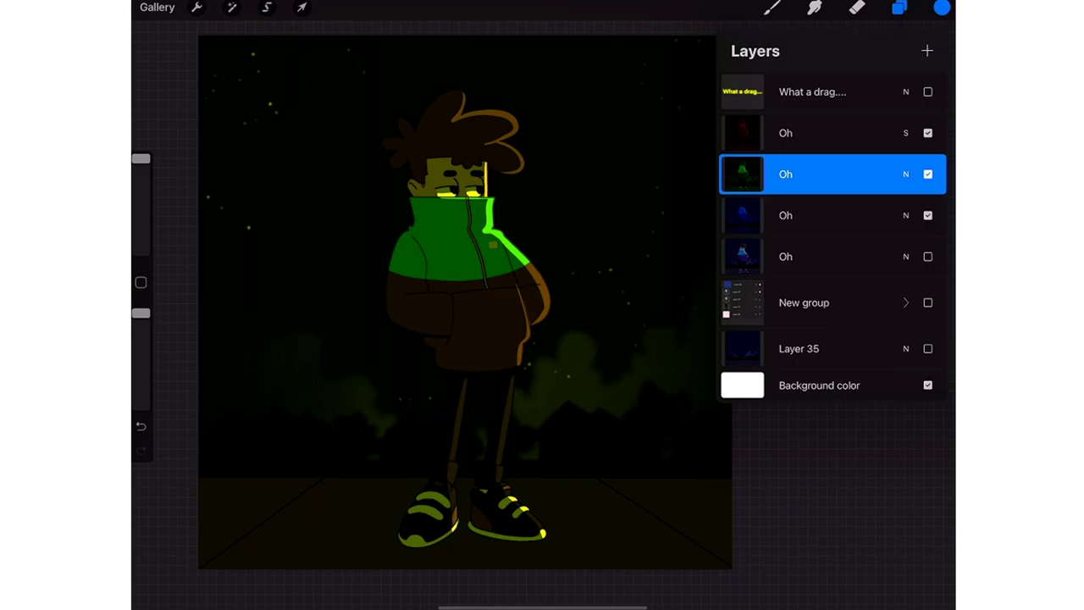
pyautogui.click(905, 173)
pyautogui.scroll(-2, 830, 356)
pyautogui.click(745, 348)
pyautogui.click(905, 174)
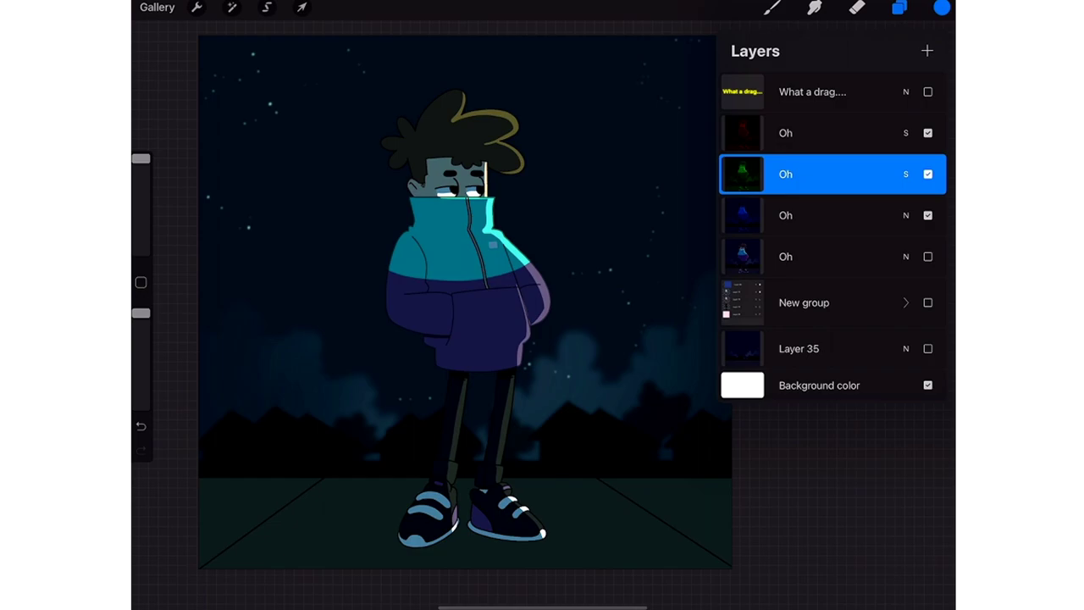
# - Offset the red and green Oh layers a few pixels to create colour fringes
pyautogui.scroll(5, 458, 279)
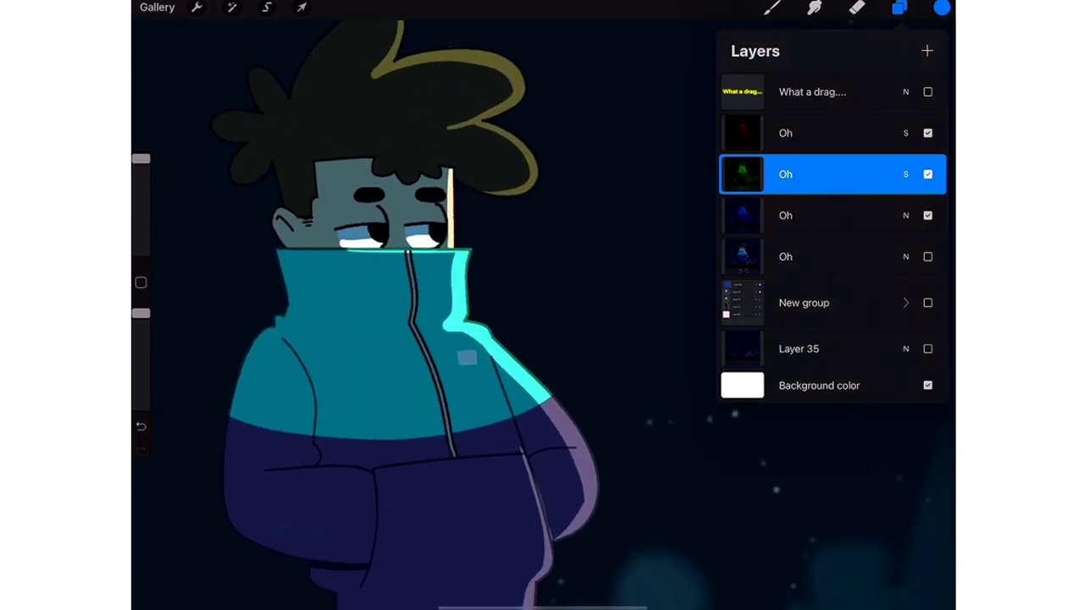
pyautogui.click(813, 133)
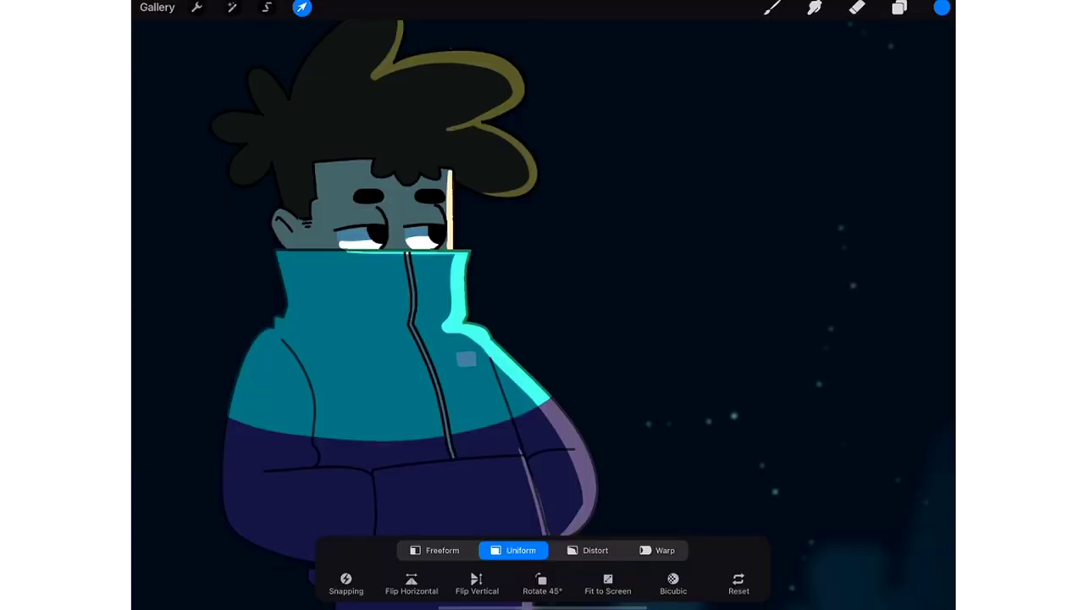
pyautogui.moveTo(457, 339); pyautogui.dragTo(462, 339)
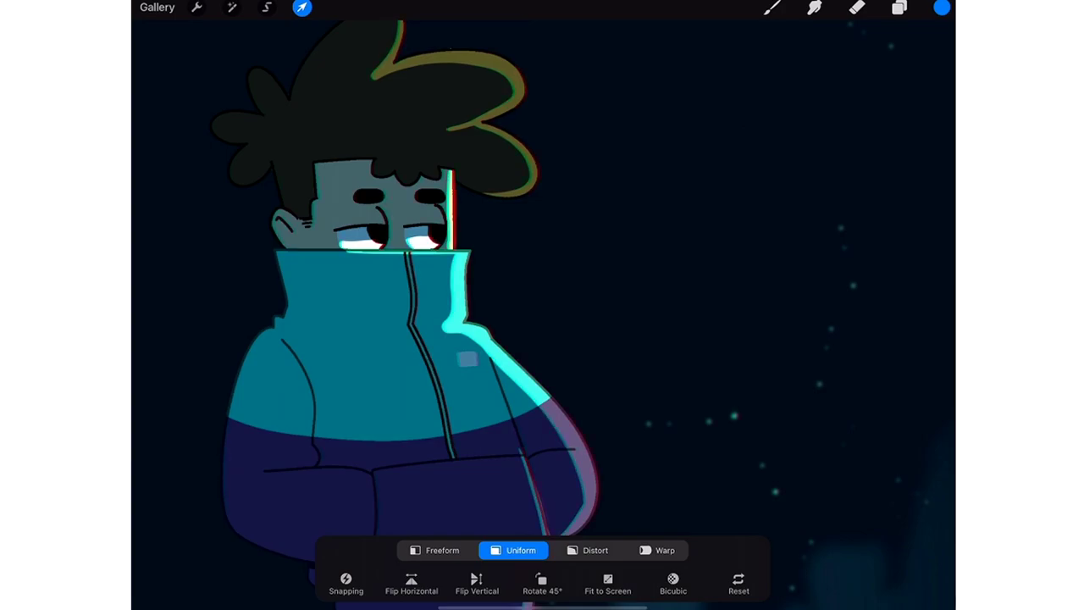
pyautogui.click(899, 7)
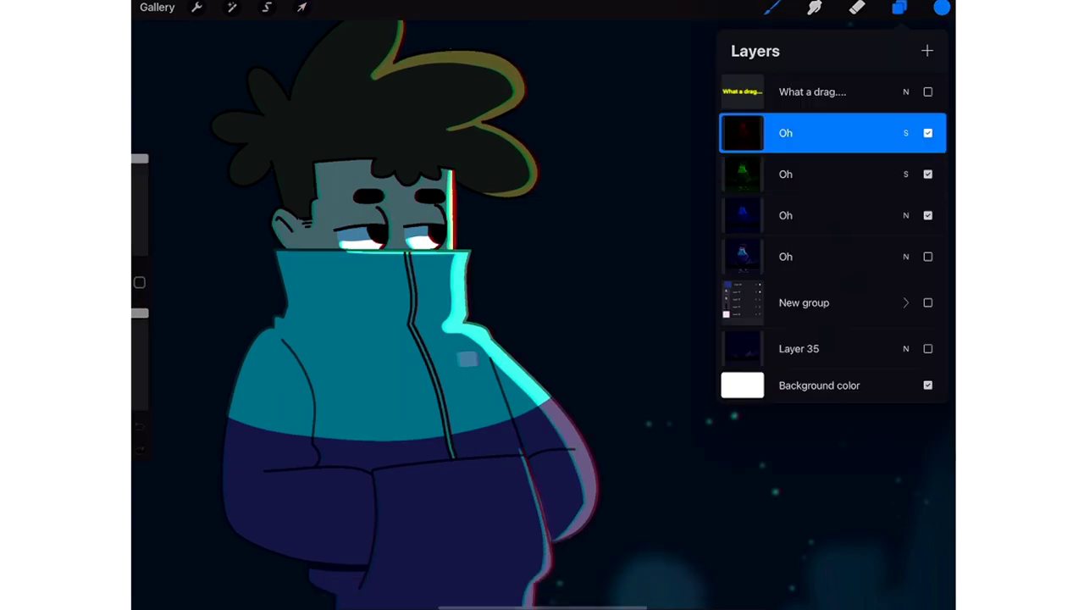
pyautogui.click(813, 173)
pyautogui.click(302, 8)
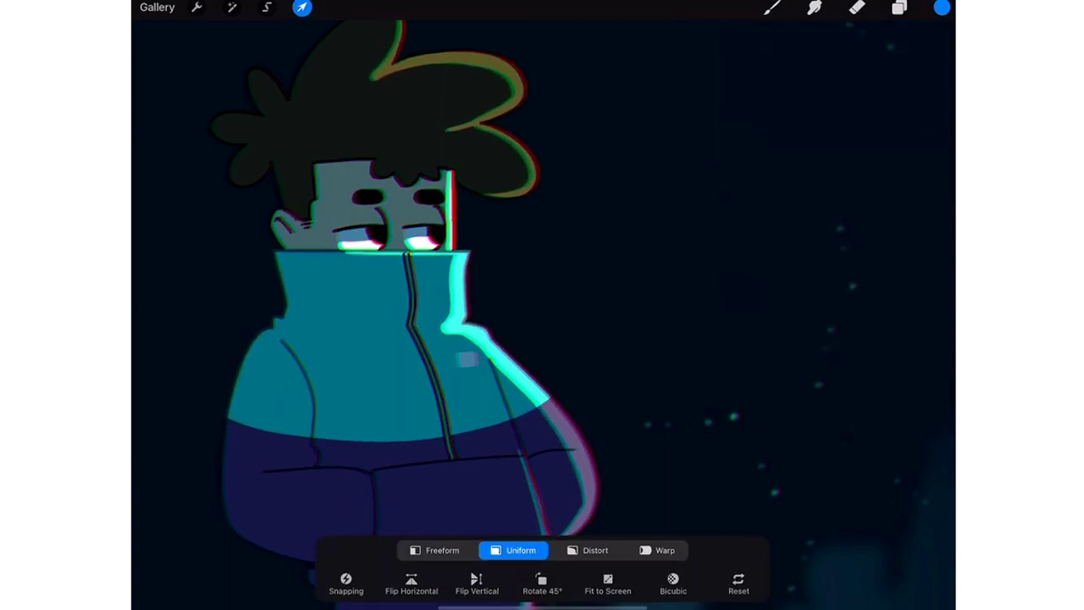
pyautogui.press('b')
pyautogui.scroll(-5, 542, 339)
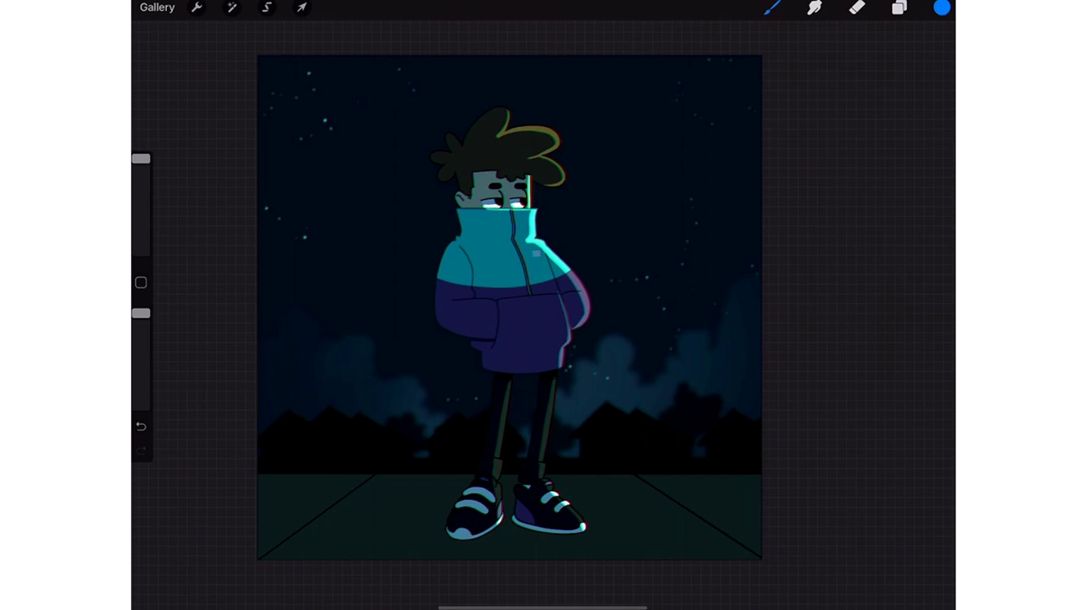
# - Merge the three colour-split Oh layers into one and duplicate the result
pyautogui.click(899, 8)
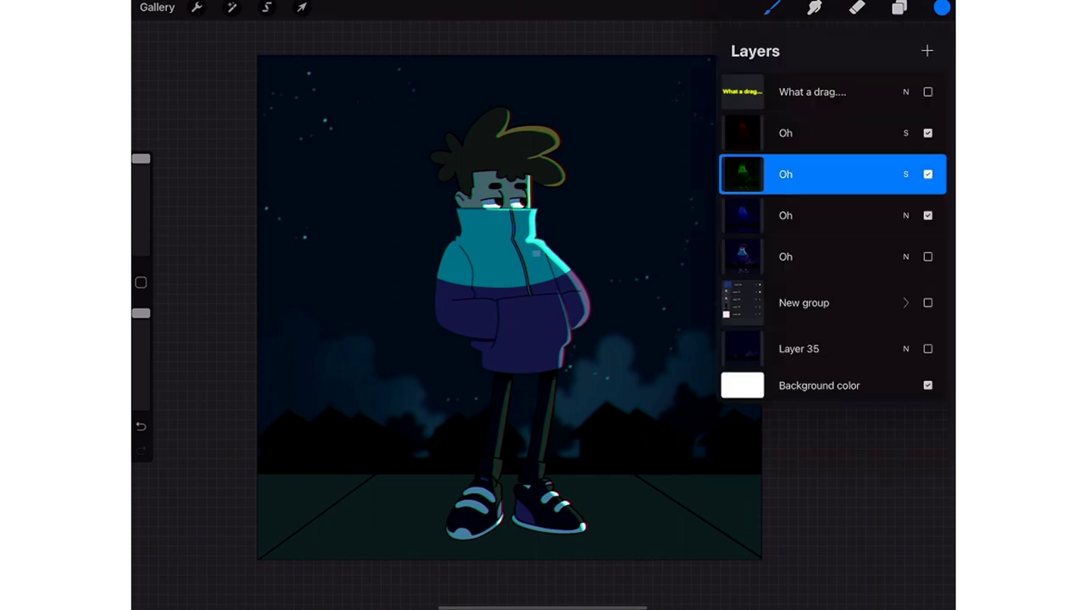
pyautogui.moveTo(830, 133); pyautogui.dragTo(830, 215)
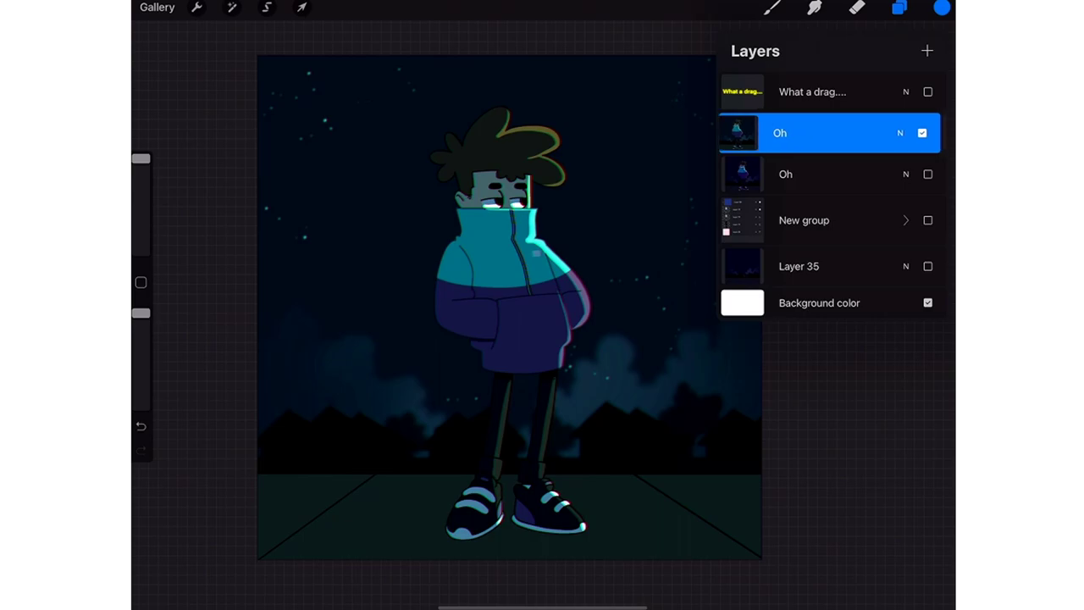
pyautogui.moveTo(881, 133); pyautogui.dragTo(788, 133)
pyautogui.click(866, 133)
# - Set the duplicate Oh layer's blend mode to Lighter Color
pyautogui.click(905, 133)
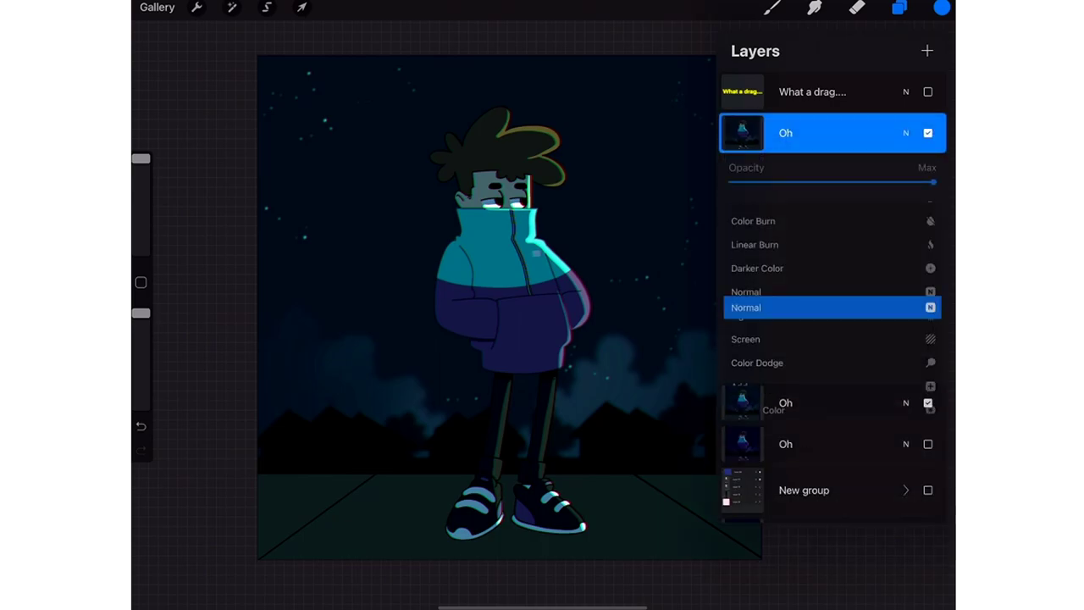
pyautogui.moveTo(830, 322); pyautogui.dragTo(830, 227)
pyautogui.click(758, 307)
pyautogui.click(905, 133)
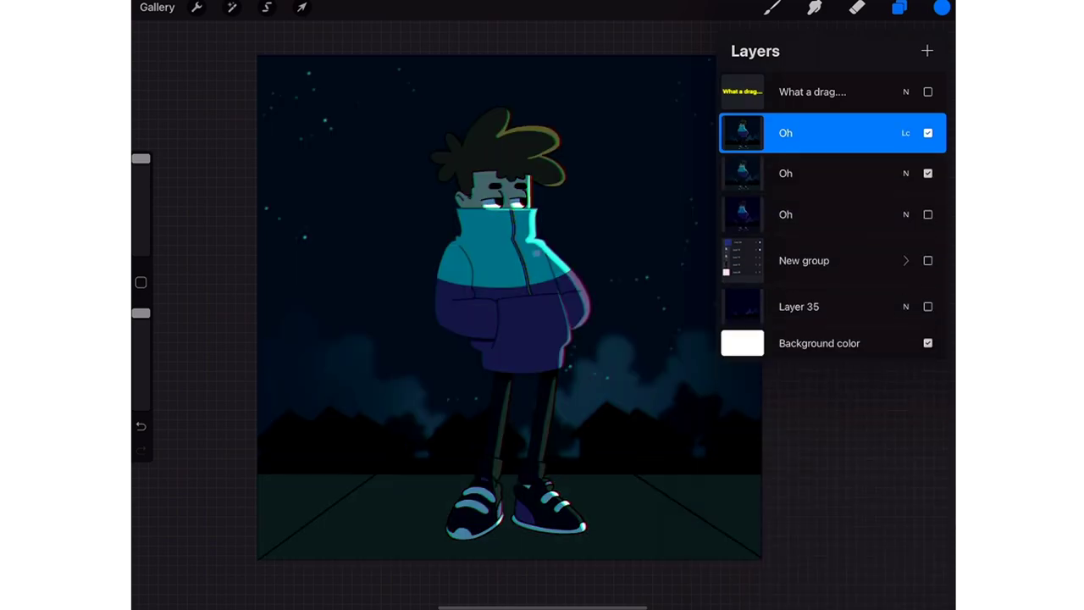
# - Give the Lighter Color Oh copy a roughly 3% Gaussian Blur glow
pyautogui.click(231, 7)
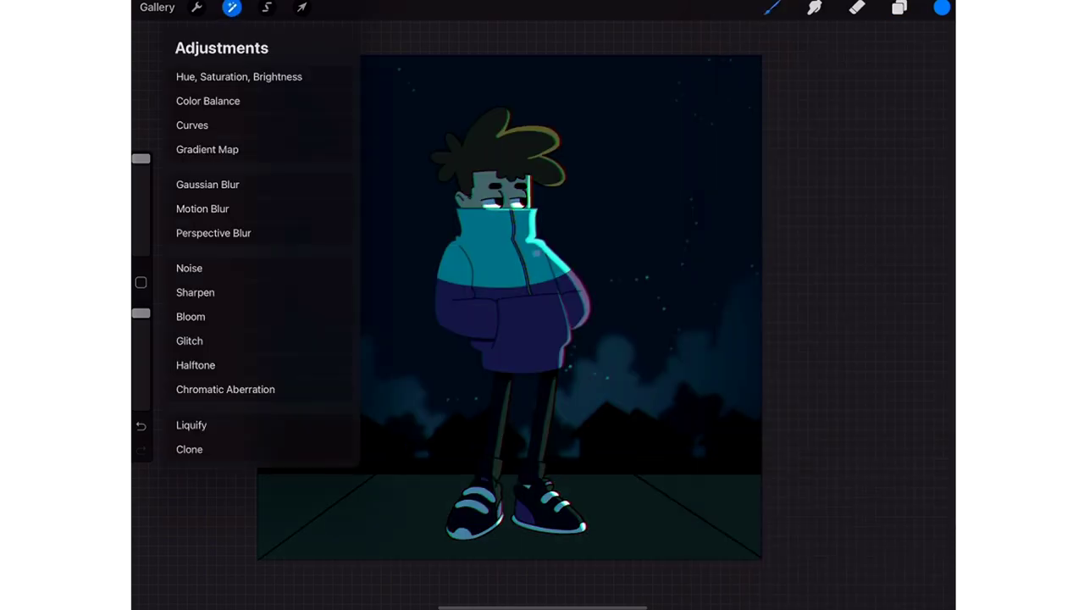
pyautogui.click(208, 184)
pyautogui.click(182, 206)
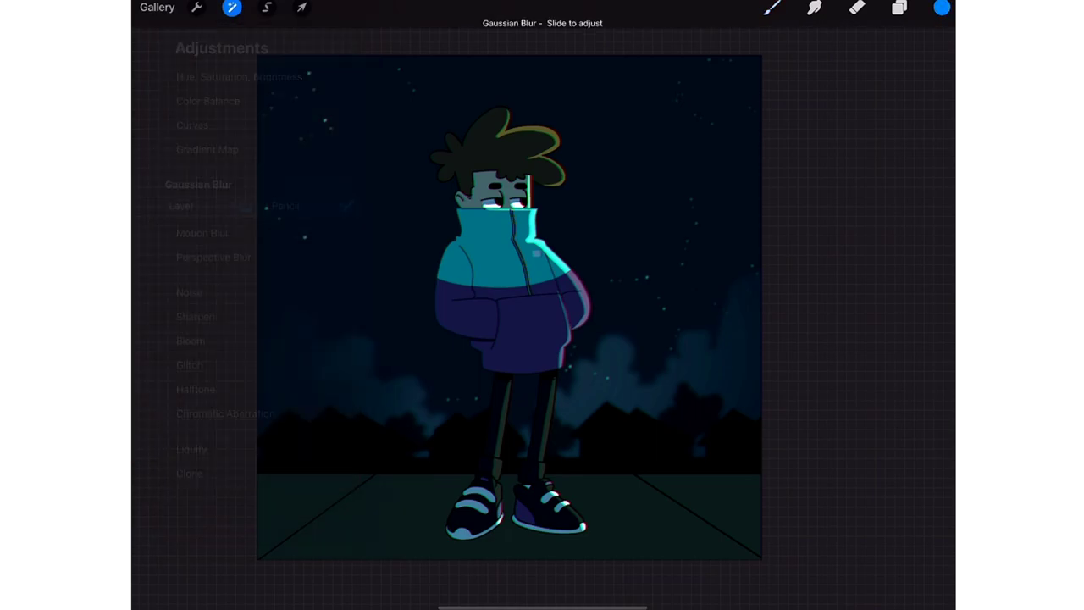
pyautogui.moveTo(508, 305); pyautogui.dragTo(551, 305)
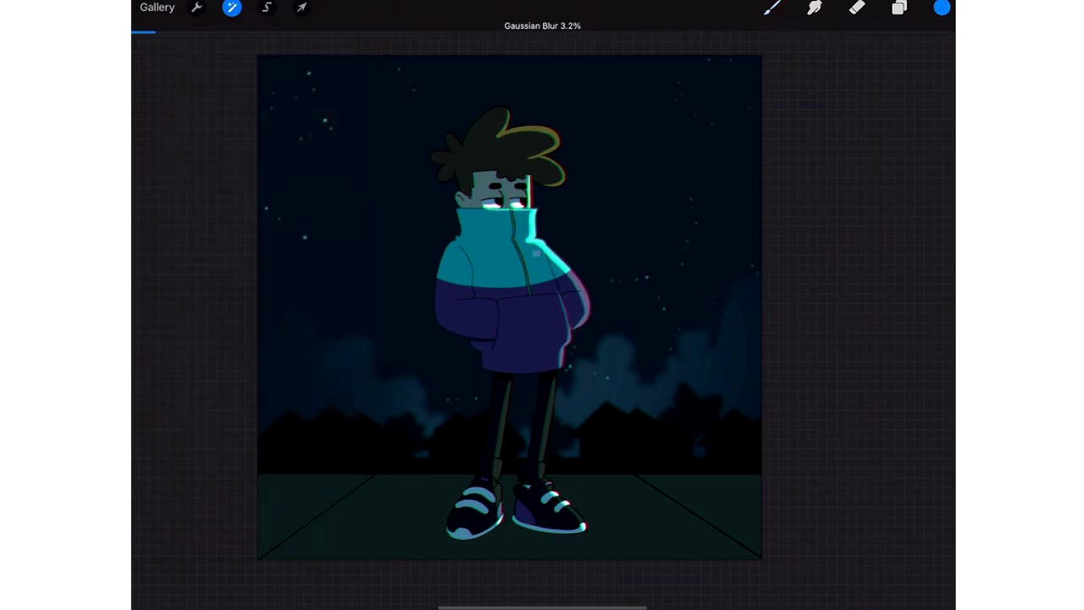
# - Merge the blurred glow copy down into the Oh layer beneath
pyautogui.click(899, 8)
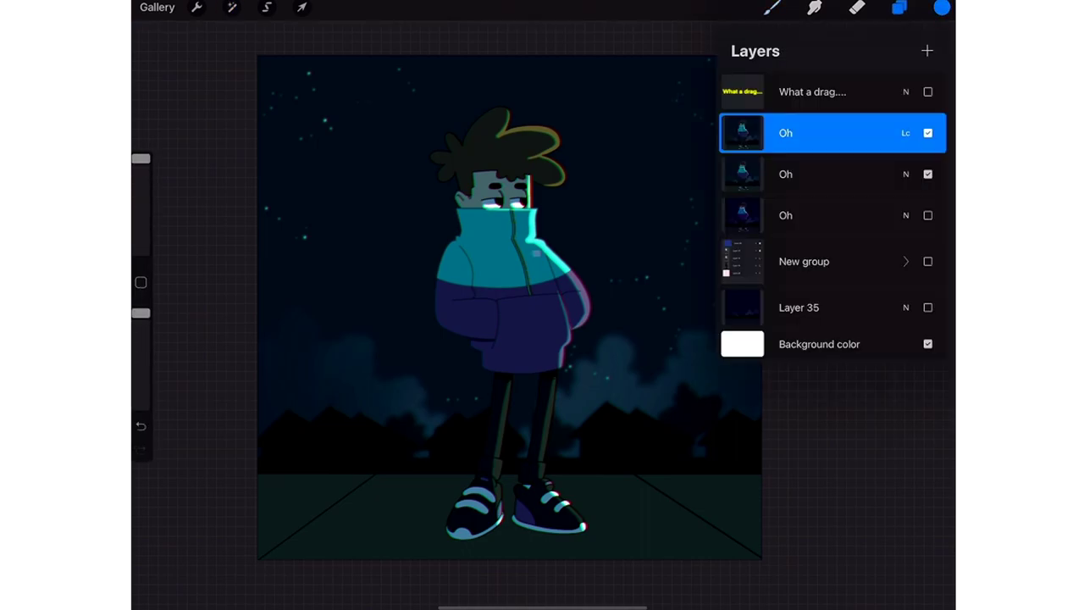
pyautogui.moveTo(830, 174); pyautogui.dragTo(830, 136)
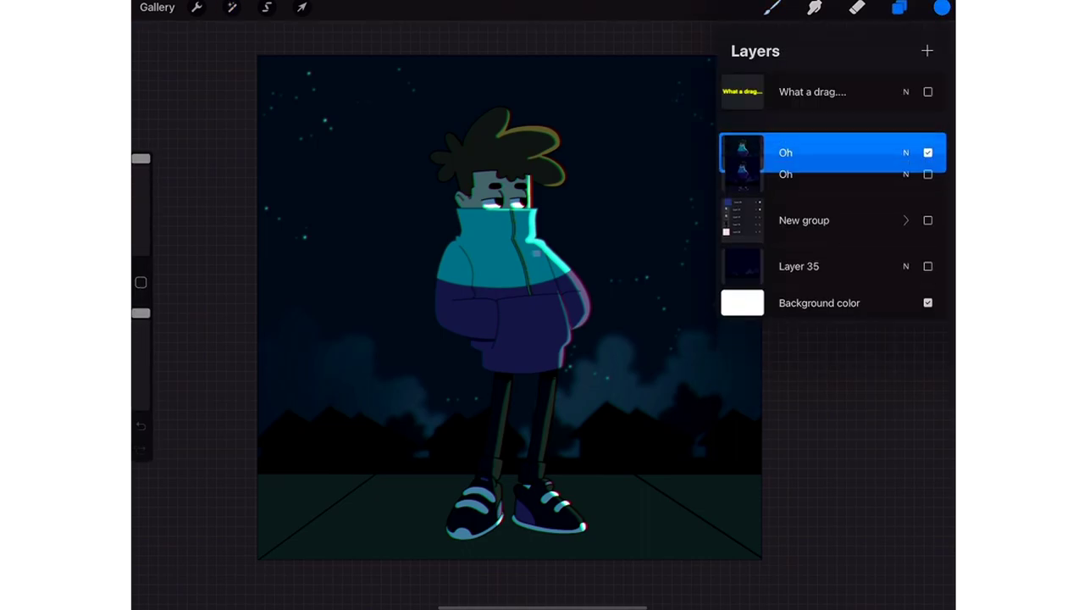
pyautogui.click(232, 8)
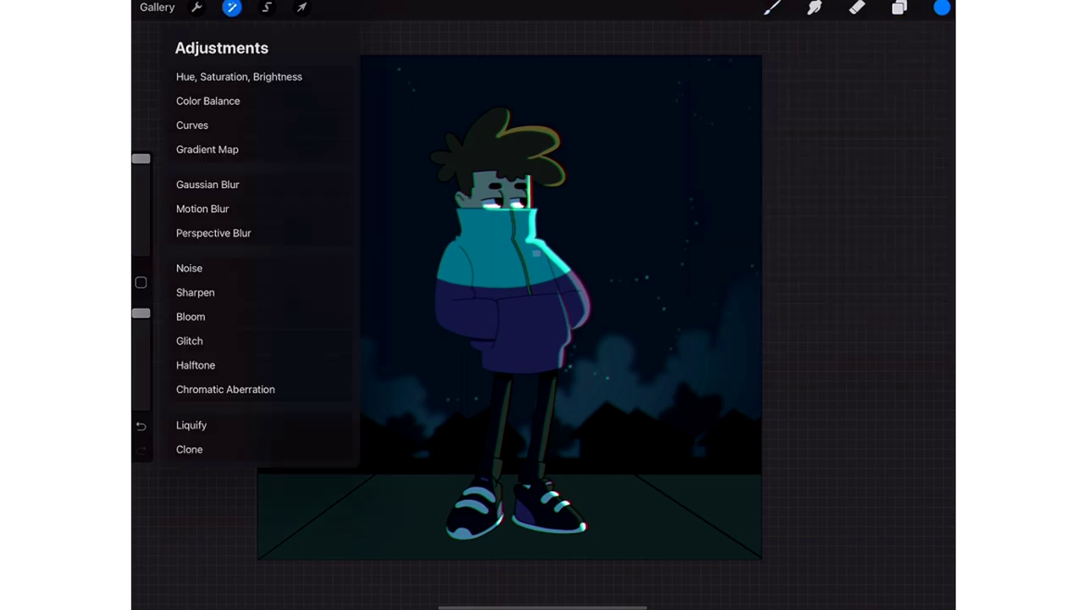
# - Apply about 2.9% Noise to the whole top Oh layer as faint grain
pyautogui.click(189, 268)
pyautogui.click(181, 288)
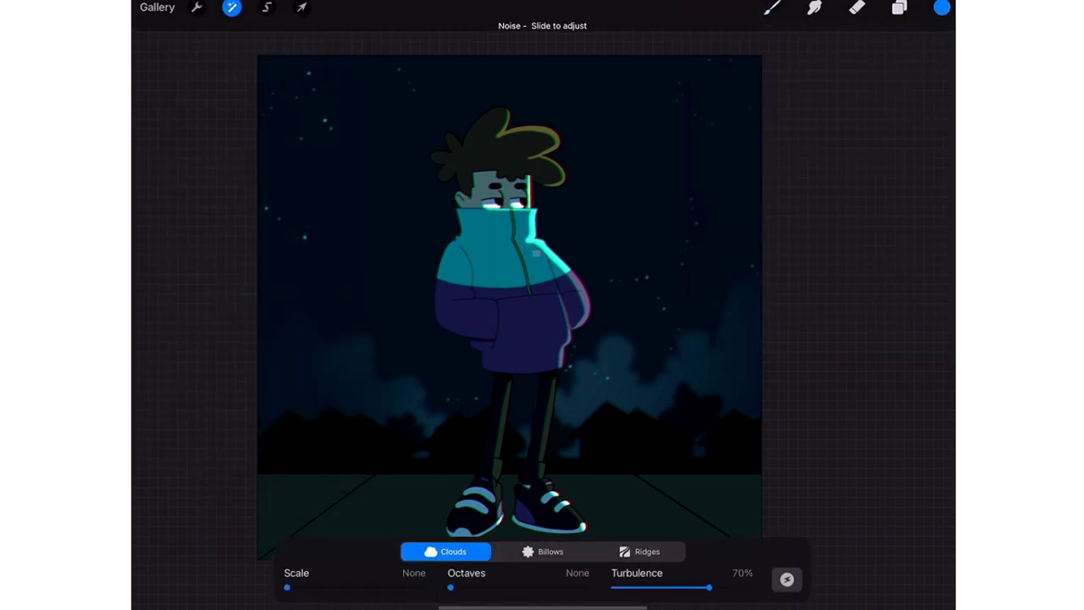
pyautogui.moveTo(508, 296); pyautogui.dragTo(542, 297)
pyautogui.scroll(5, 508, 297)
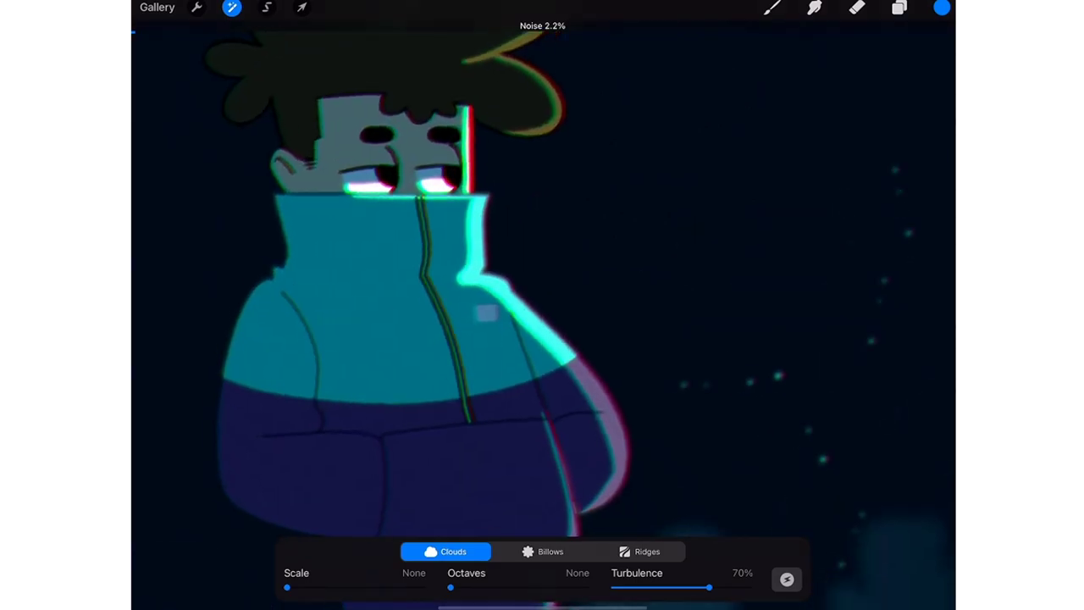
pyautogui.moveTo(508, 296); pyautogui.dragTo(525, 296)
pyautogui.scroll(-5, 542, 288)
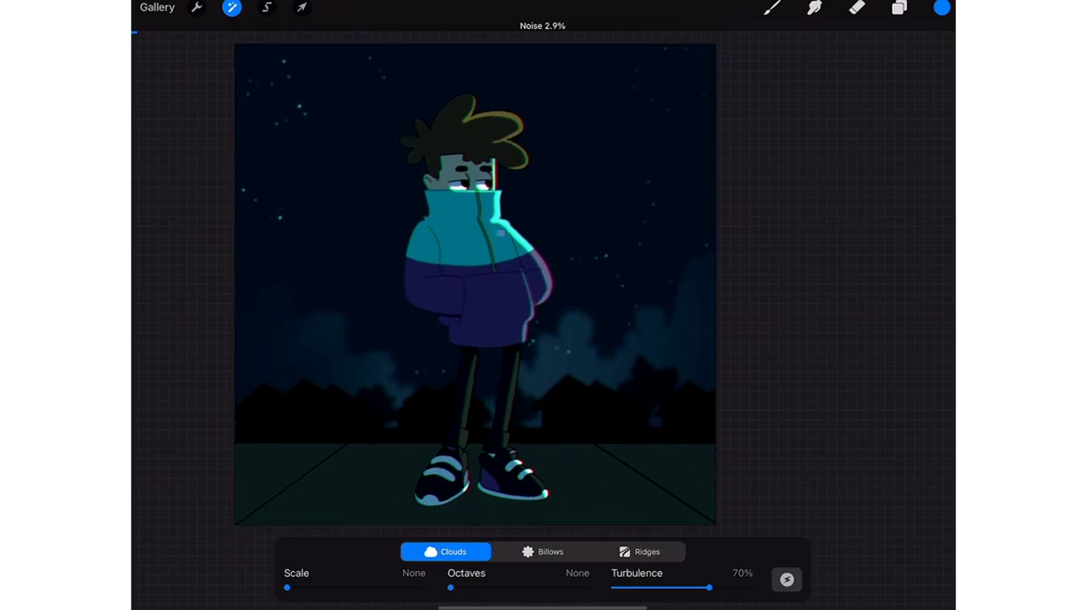
pyautogui.moveTo(474, 284)
pyautogui.mouseDown()
pyautogui.moveTo(517, 263)
pyautogui.moveTo(515, 288)
pyautogui.moveTo(529, 263)
pyautogui.mouseUp()
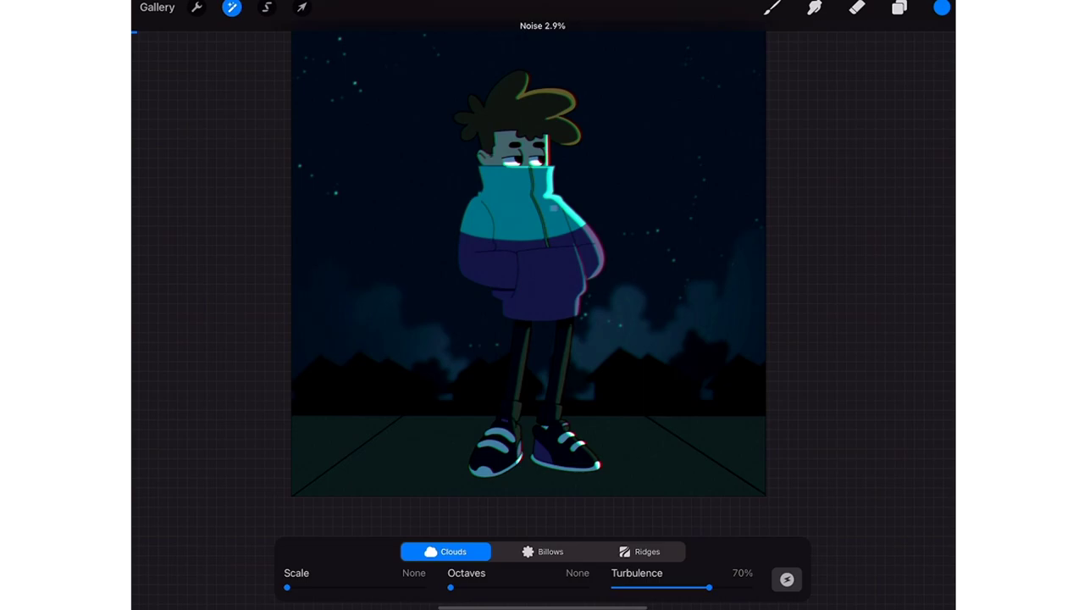
pyautogui.scroll(-2, 526, 262)
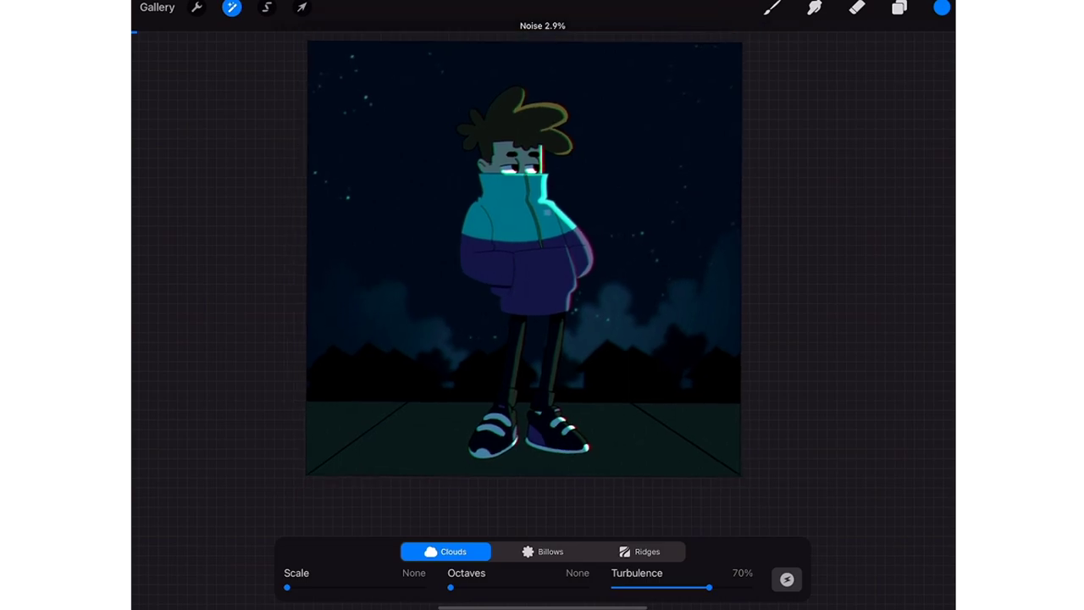
pyautogui.click(900, 8)
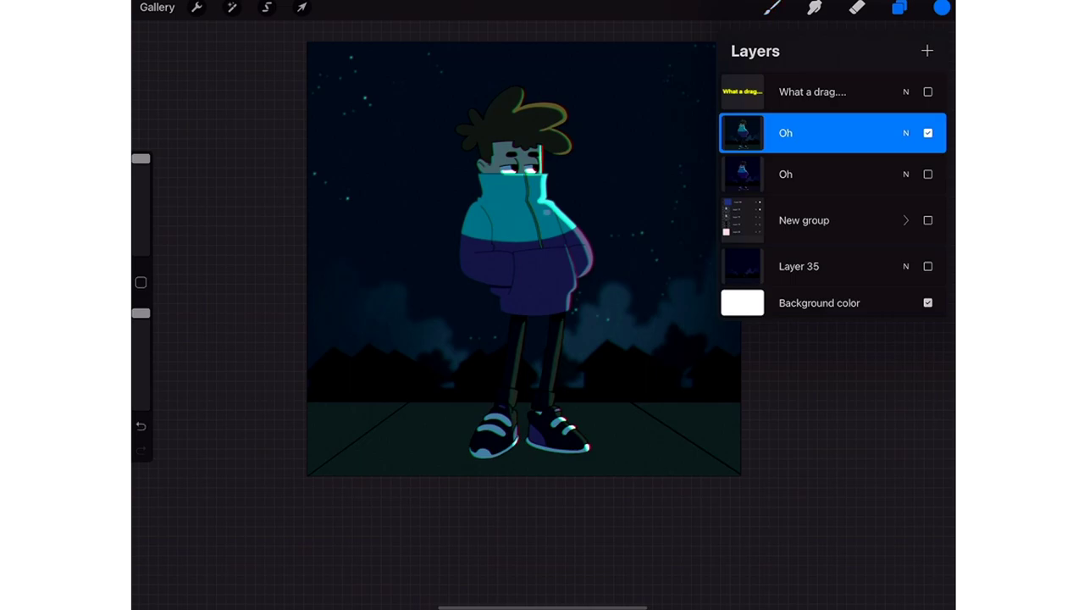
# - Toggle the subtitle and Oh layers on and off to compare versions, leaving the grainy top Oh hidden
pyautogui.click(928, 92)
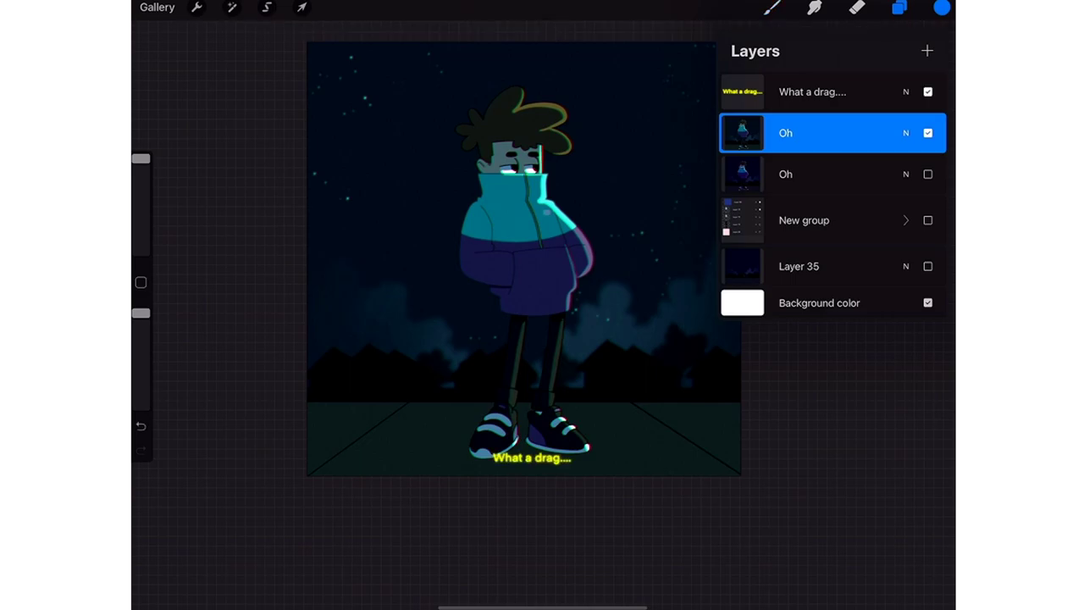
pyautogui.click(899, 8)
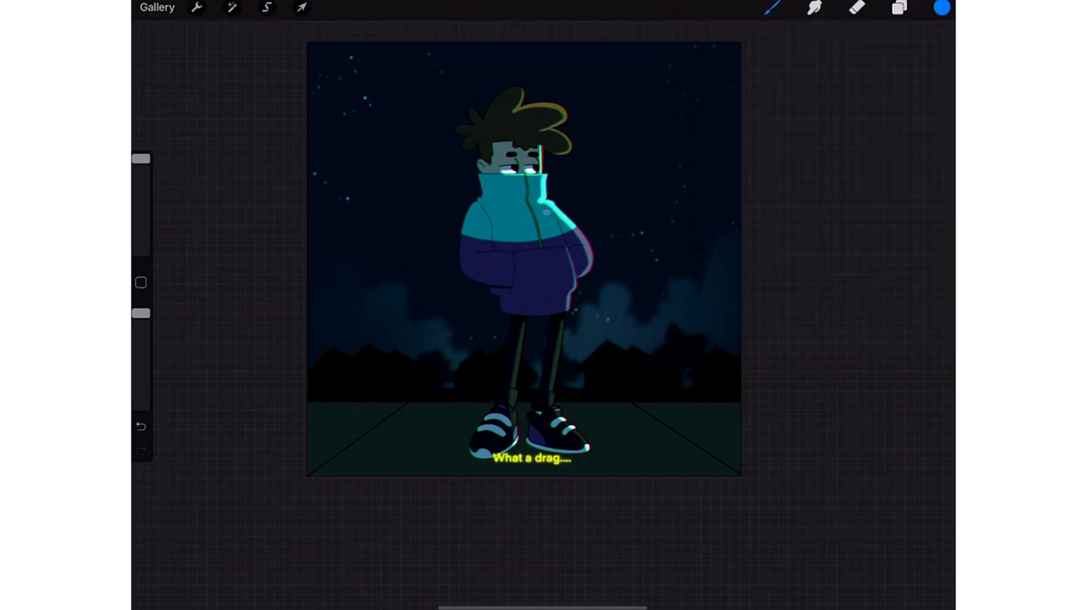
pyautogui.scroll(2, 542, 279)
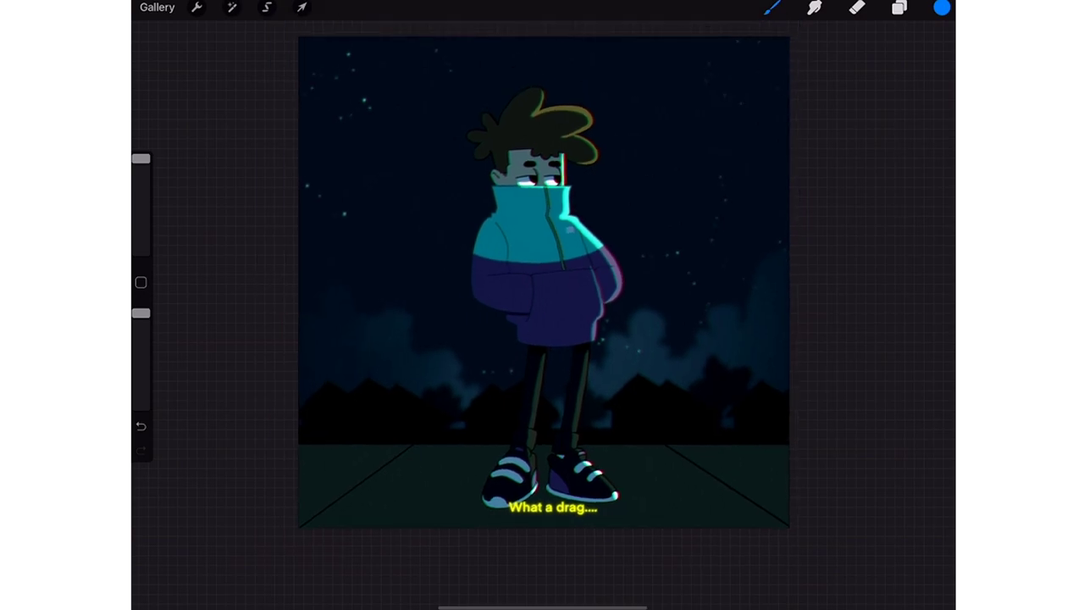
pyautogui.scroll(-1, 532, 279)
pyautogui.click(900, 8)
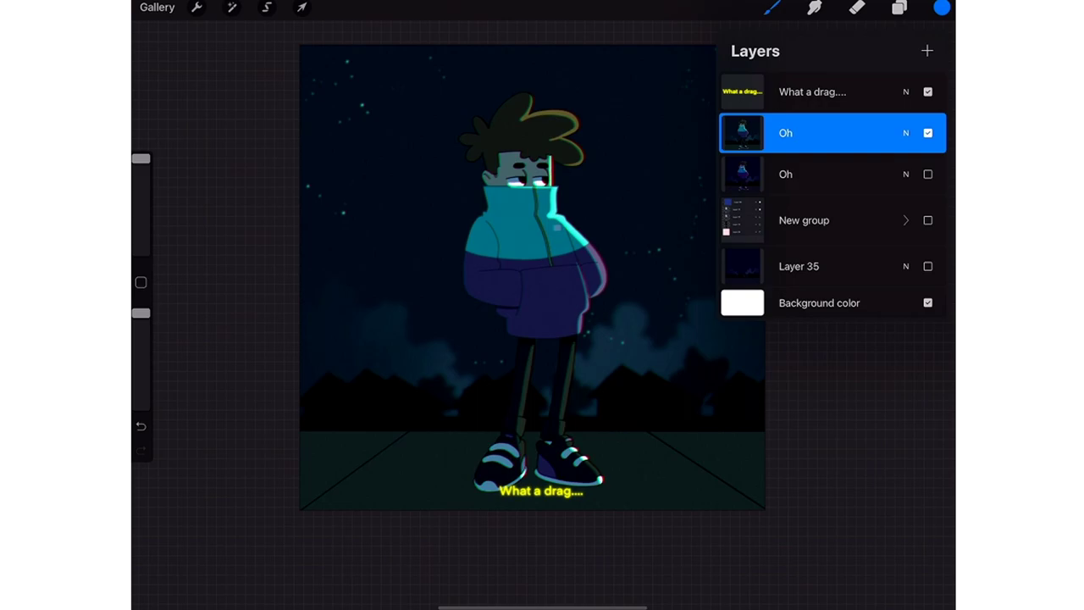
pyautogui.click(927, 91)
pyautogui.click(927, 133)
pyautogui.click(927, 173)
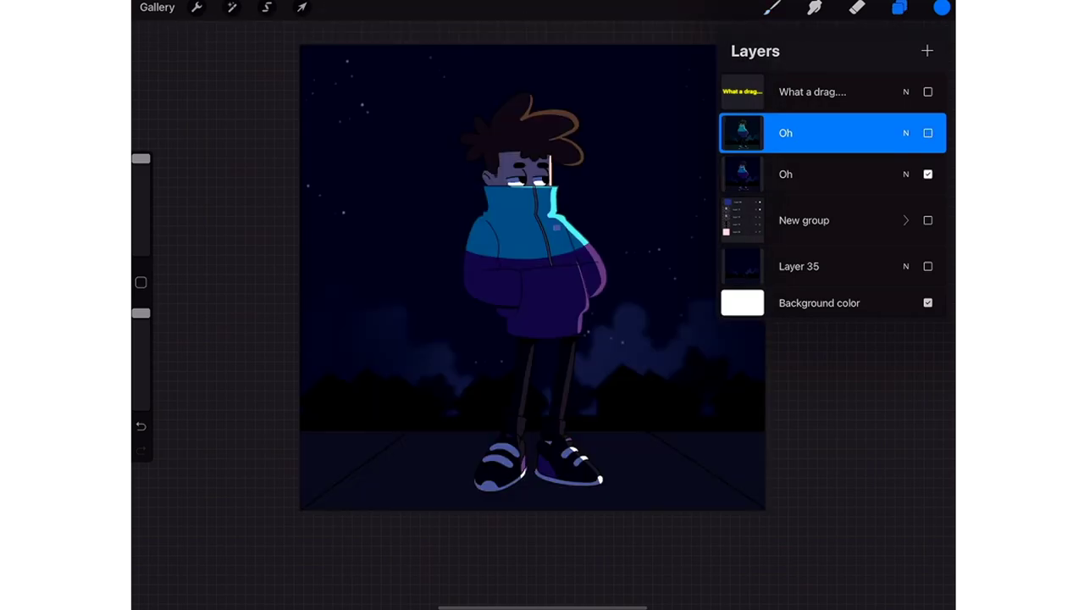
pyautogui.click(927, 133)
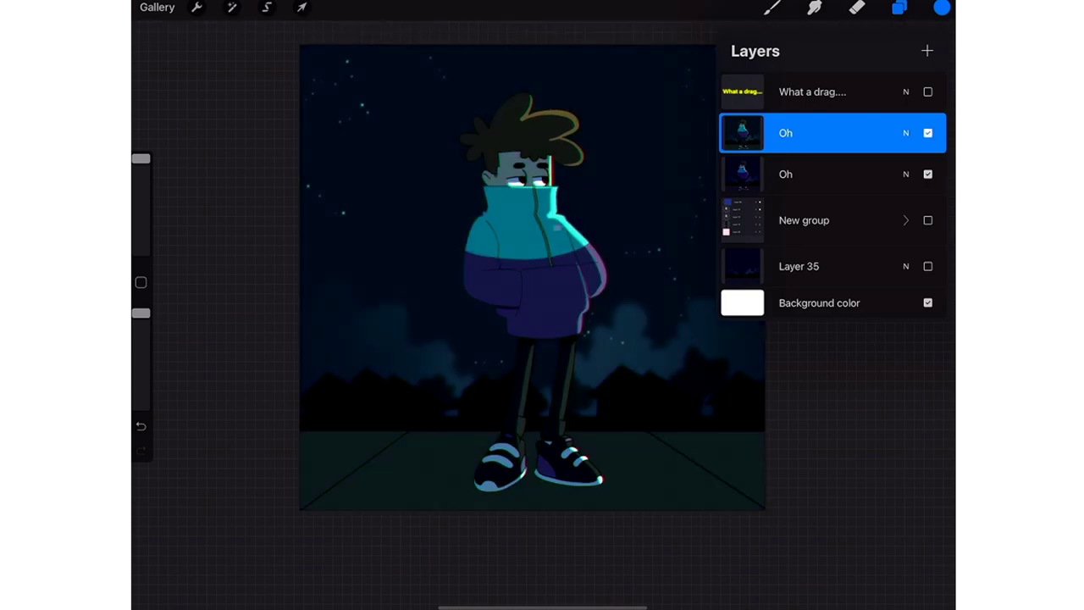
pyautogui.click(928, 133)
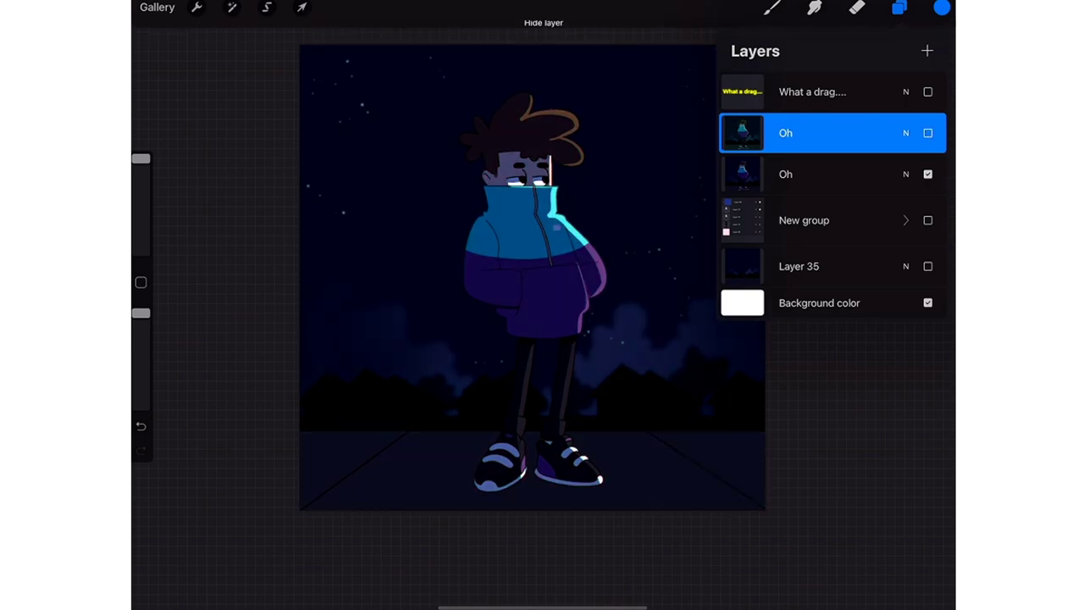
# - Duplicate the second Oh layer and hide the lower copy
pyautogui.click(813, 174)
pyautogui.moveTo(847, 174); pyautogui.dragTo(746, 174)
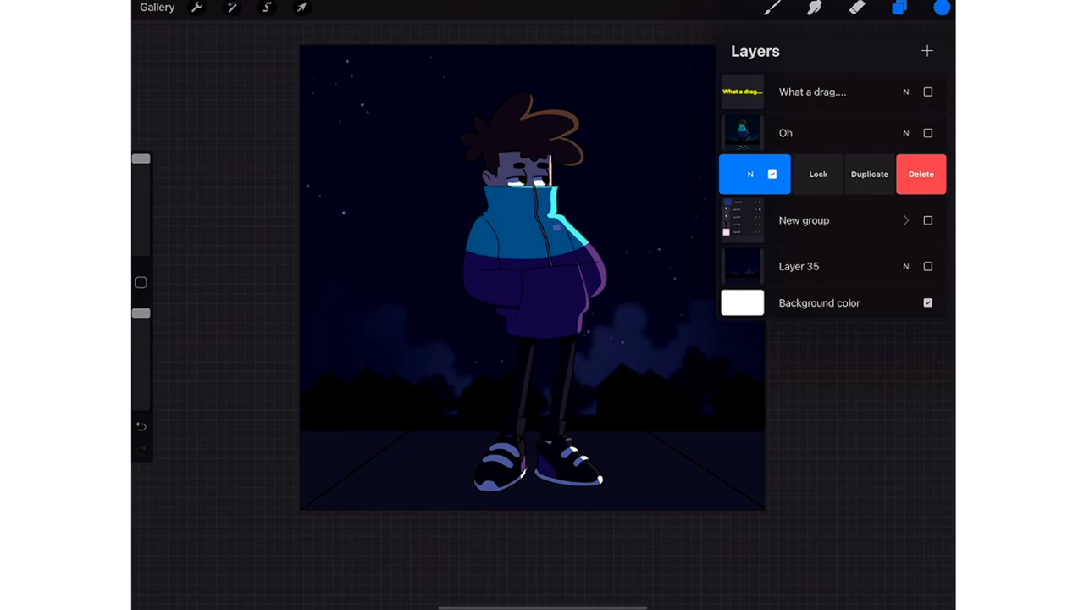
pyautogui.click(872, 174)
pyautogui.click(927, 215)
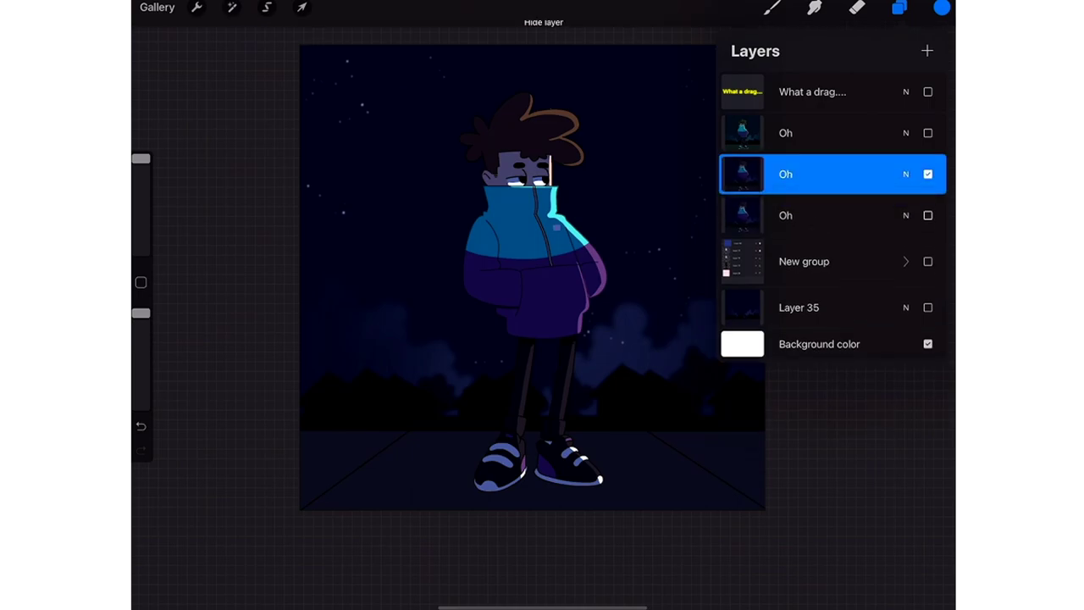
# - Apply about 8.5% Chromatic Aberration in Displace mode to the visible Oh copy
pyautogui.click(231, 7)
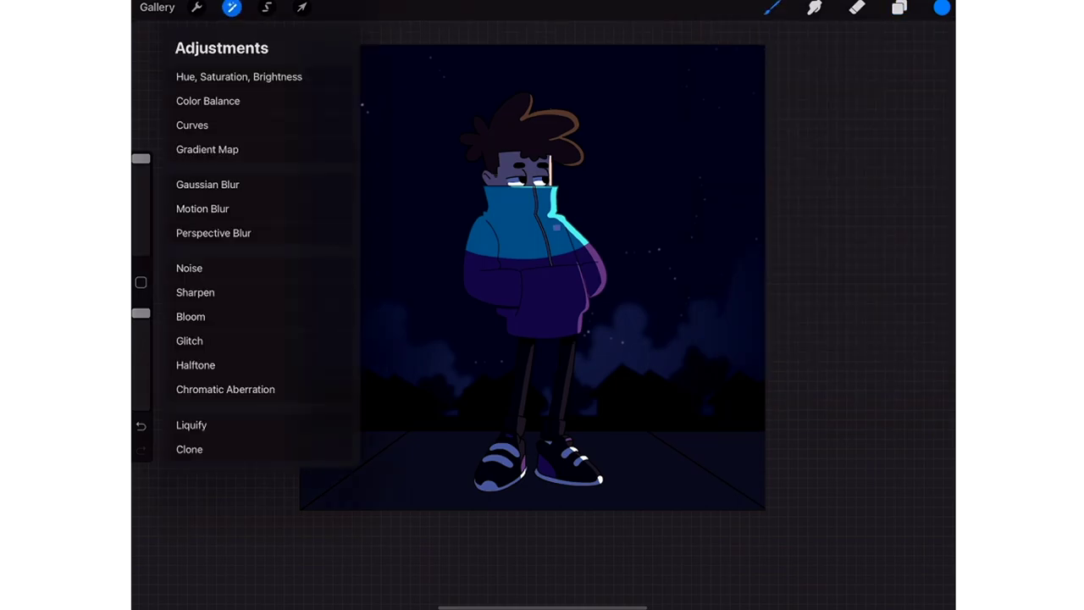
pyautogui.click(225, 389)
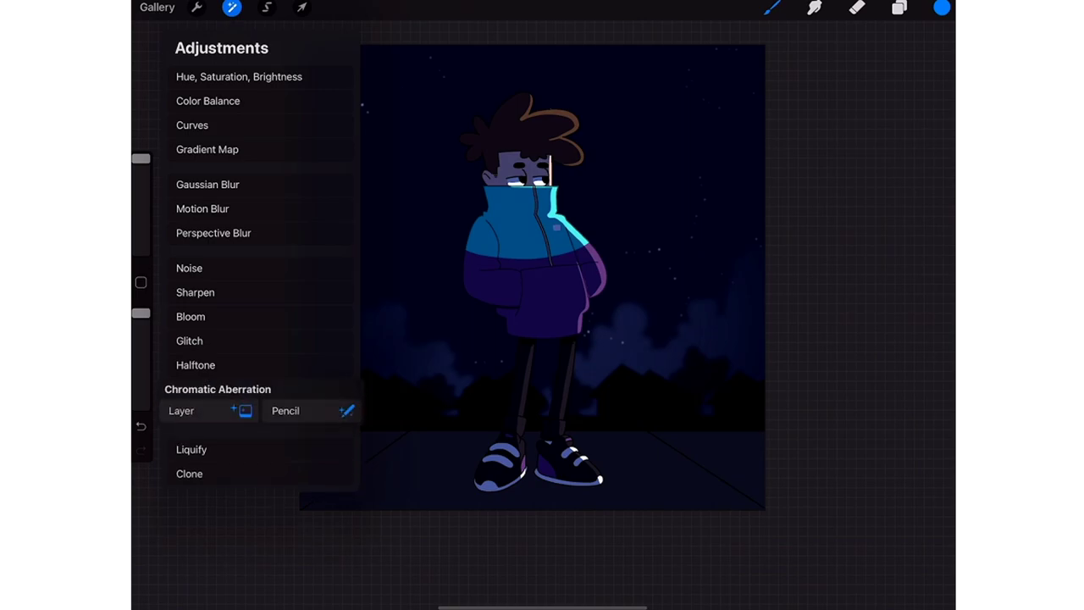
pyautogui.click(184, 412)
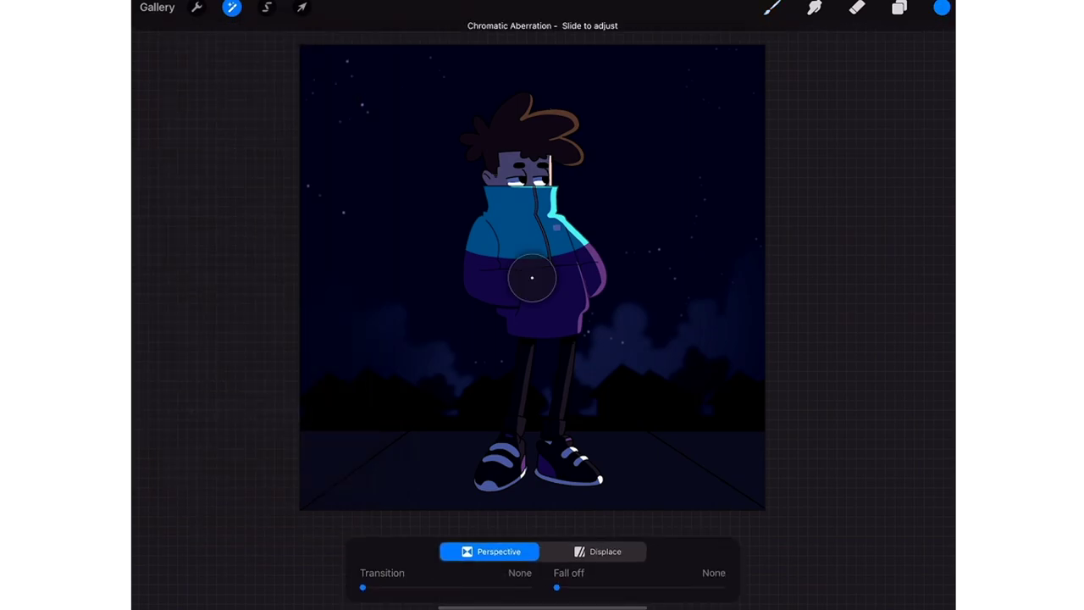
pyautogui.moveTo(532, 356)
pyautogui.mouseDown()
pyautogui.moveTo(664, 355)
pyautogui.moveTo(609, 355)
pyautogui.mouseUp()
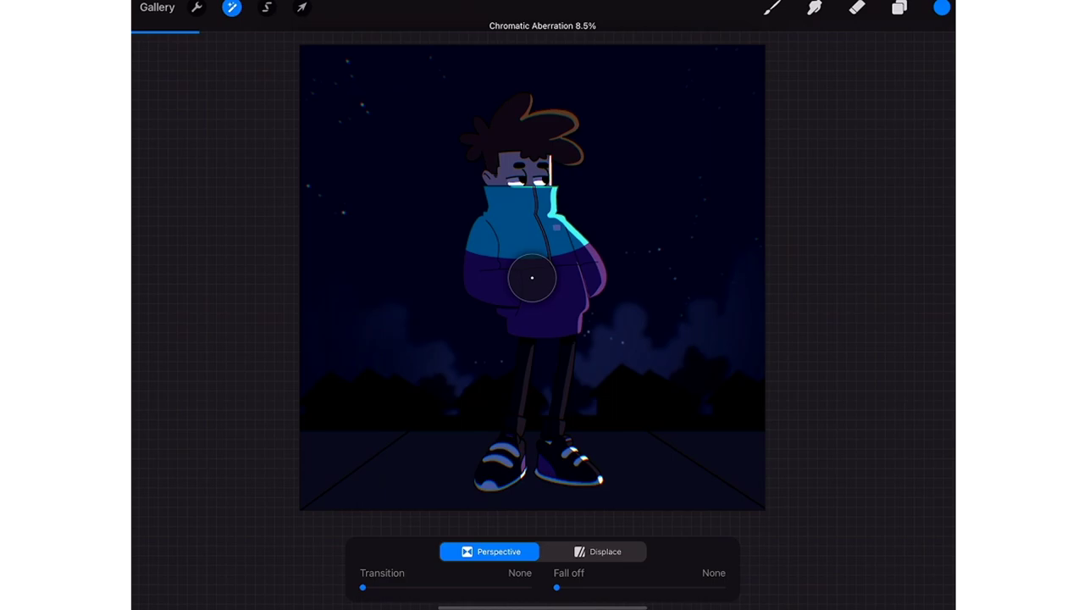
pyautogui.click(597, 552)
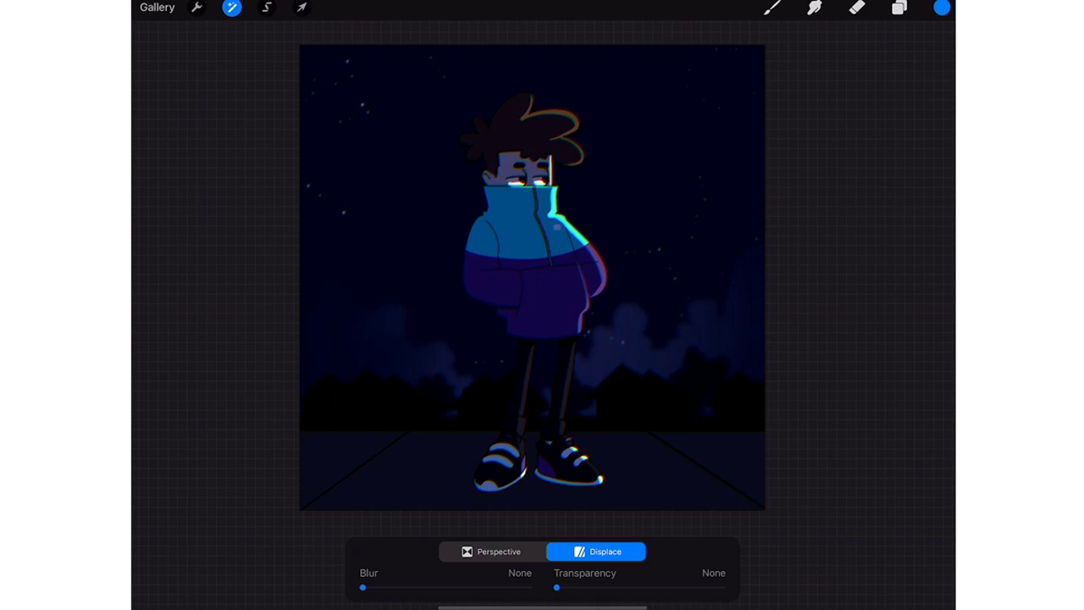
pyautogui.click(900, 8)
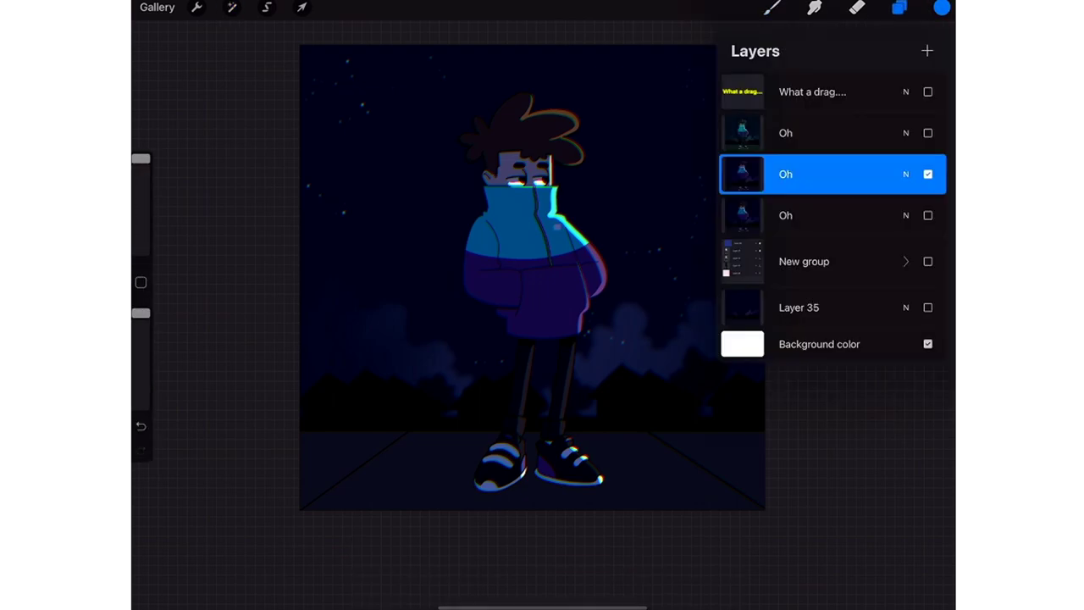
# - Add a faint Noise grain of about 3.6% to the chromatic-aberration Oh copy
pyautogui.click(232, 7)
pyautogui.click(189, 268)
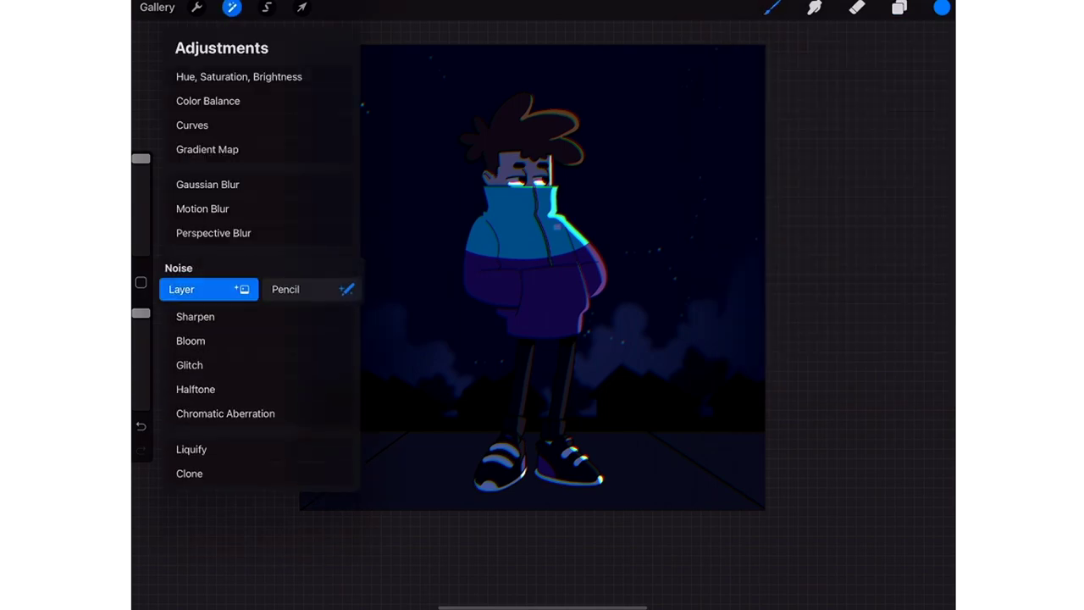
pyautogui.click(184, 288)
pyautogui.moveTo(542, 279); pyautogui.dragTo(511, 280)
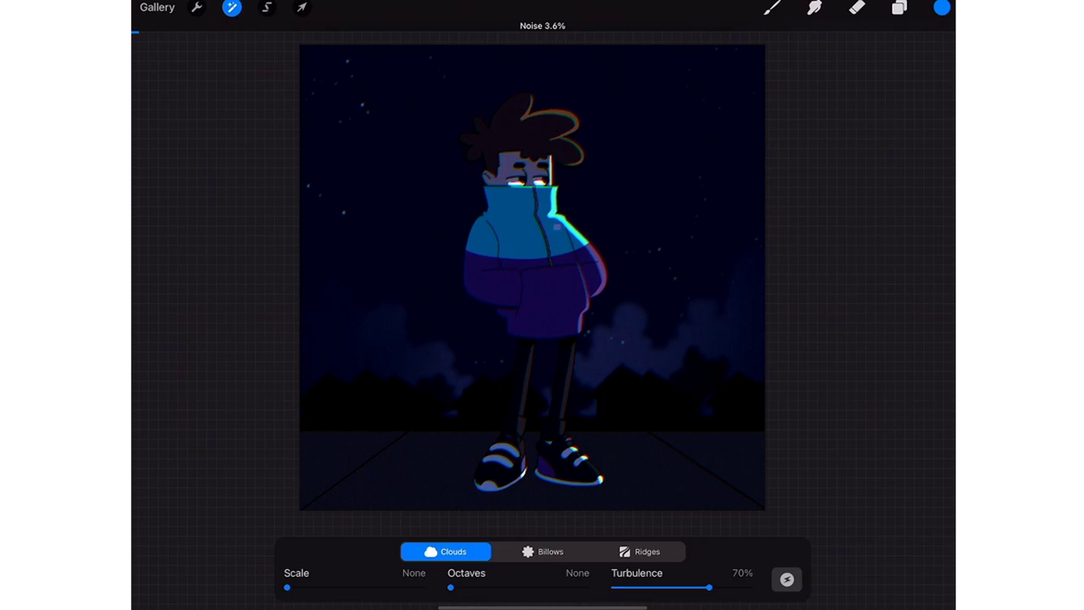
pyautogui.click(771, 7)
pyautogui.scroll(5, 554, 216)
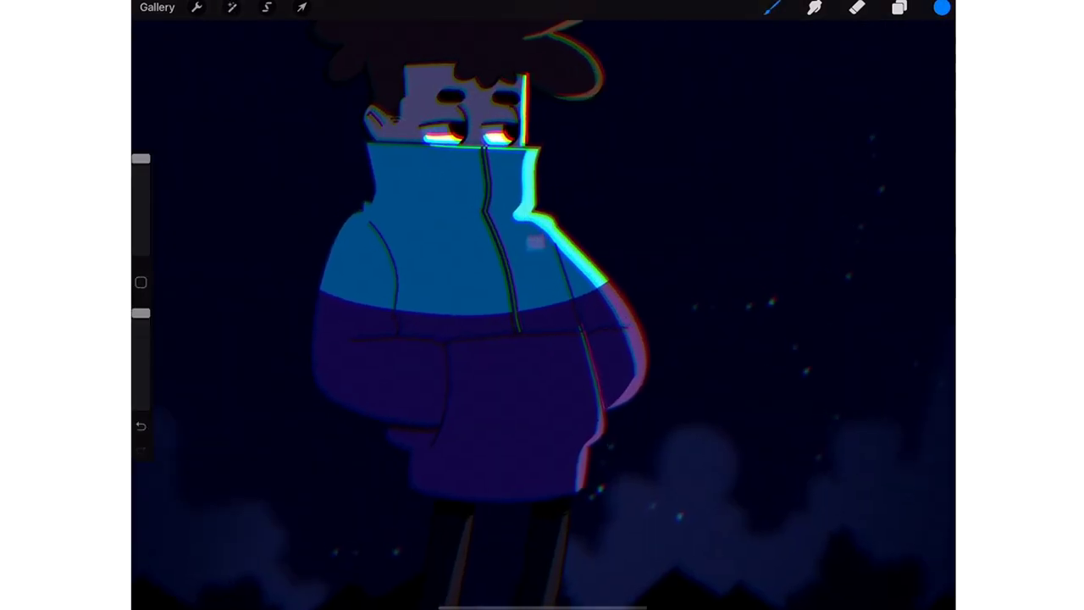
pyautogui.scroll(-3, 488, 288)
pyautogui.scroll(-2, 488, 288)
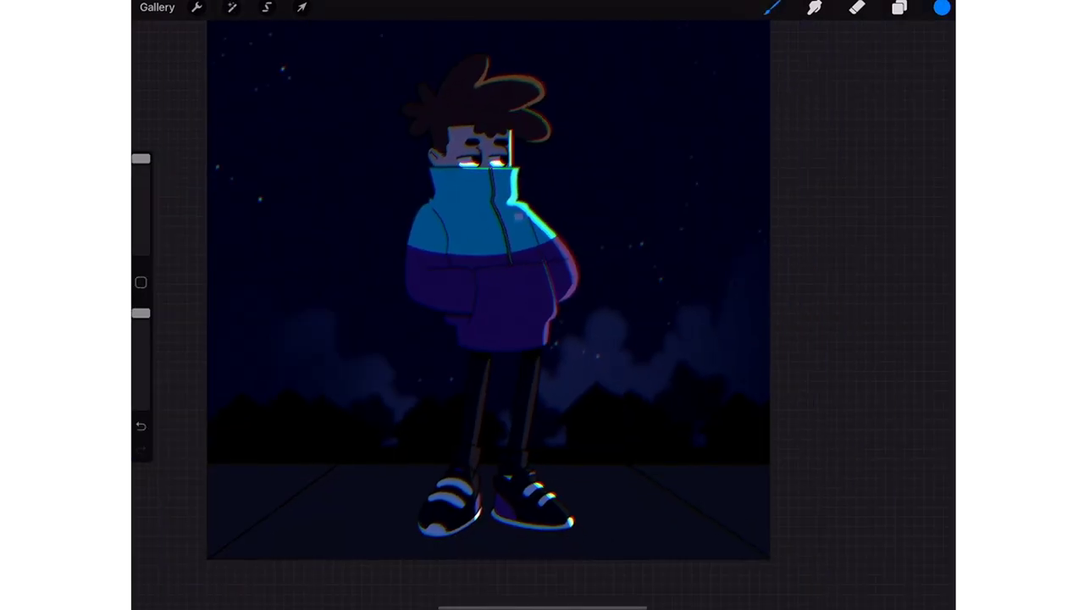
pyautogui.click(898, 7)
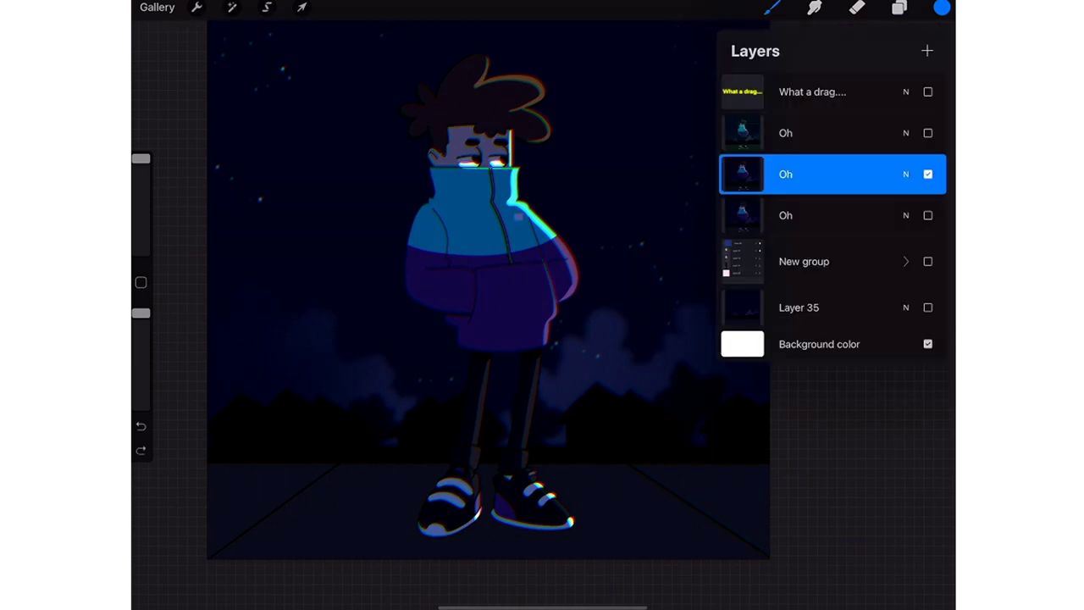
# - Duplicate the character layer as a Lighter Color copy softened with 2% Gaussian Blur
pyautogui.click(906, 174)
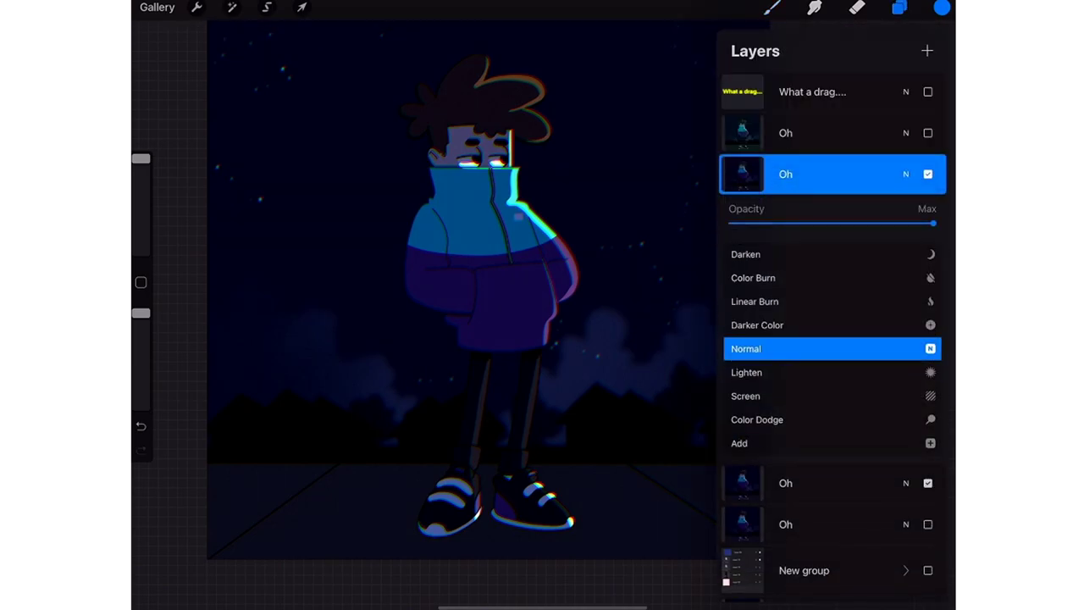
pyautogui.click(757, 339)
pyautogui.click(758, 386)
pyautogui.click(232, 7)
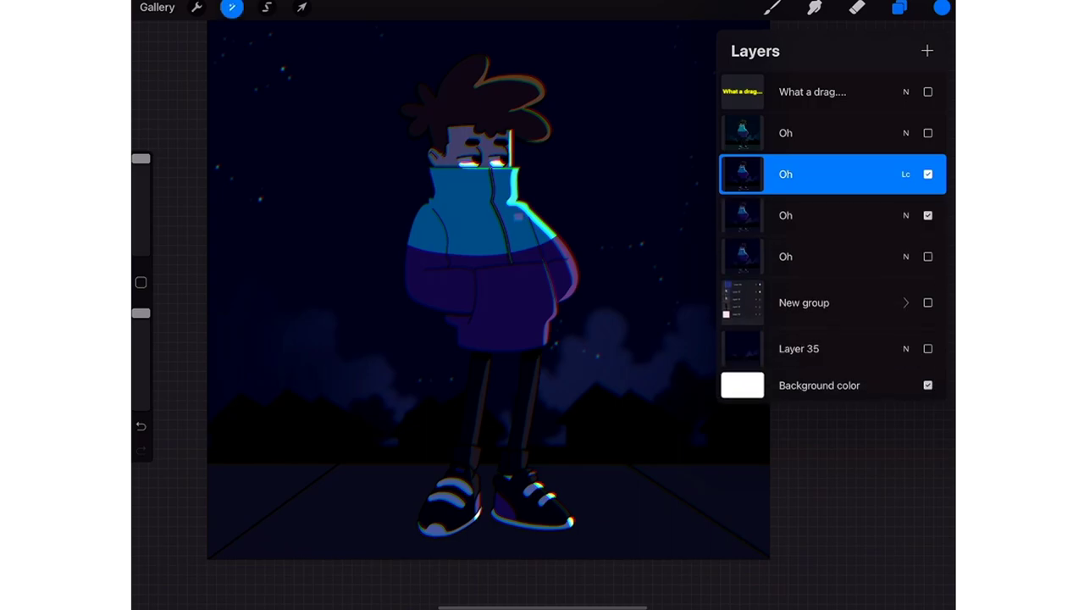
pyautogui.click(208, 184)
pyautogui.click(181, 206)
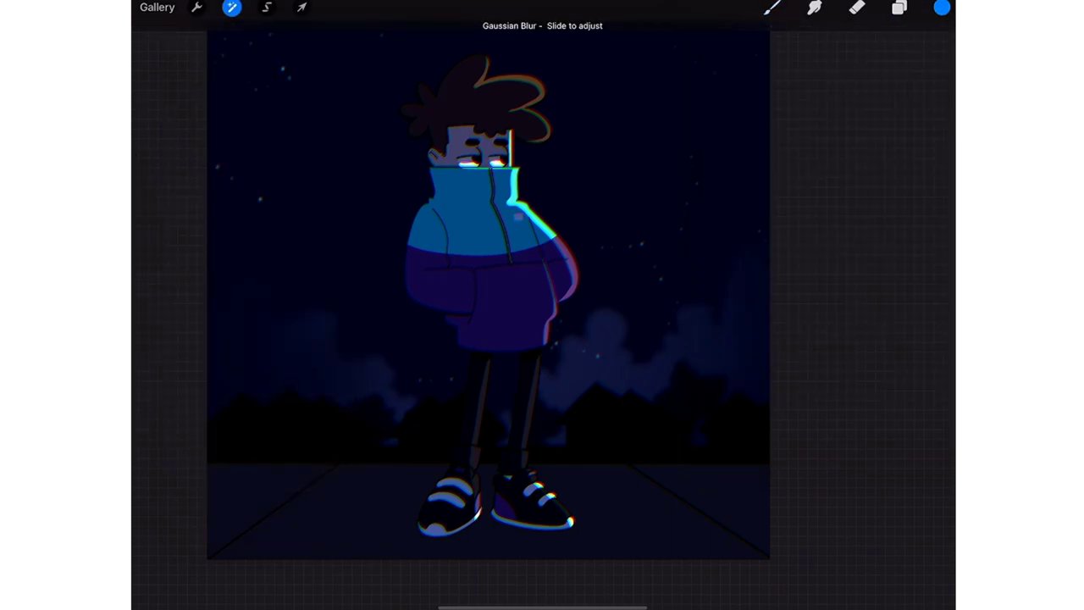
pyautogui.moveTo(542, 304); pyautogui.dragTo(598, 305)
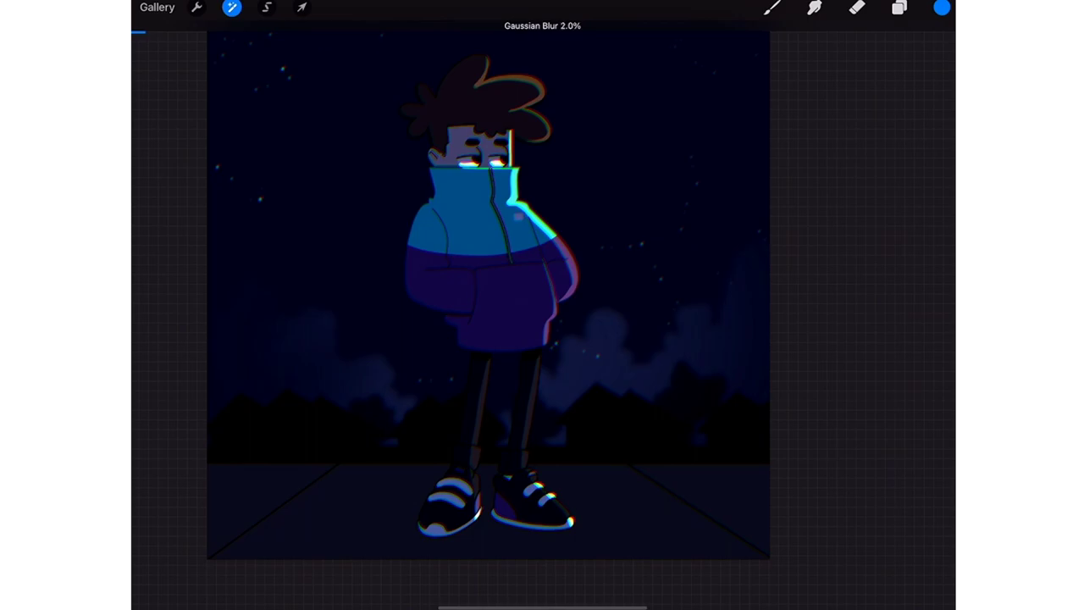
pyautogui.click(898, 6)
# - Merge the glow copy down and add about 4% Noise to the merged layer
pyautogui.click(813, 215)
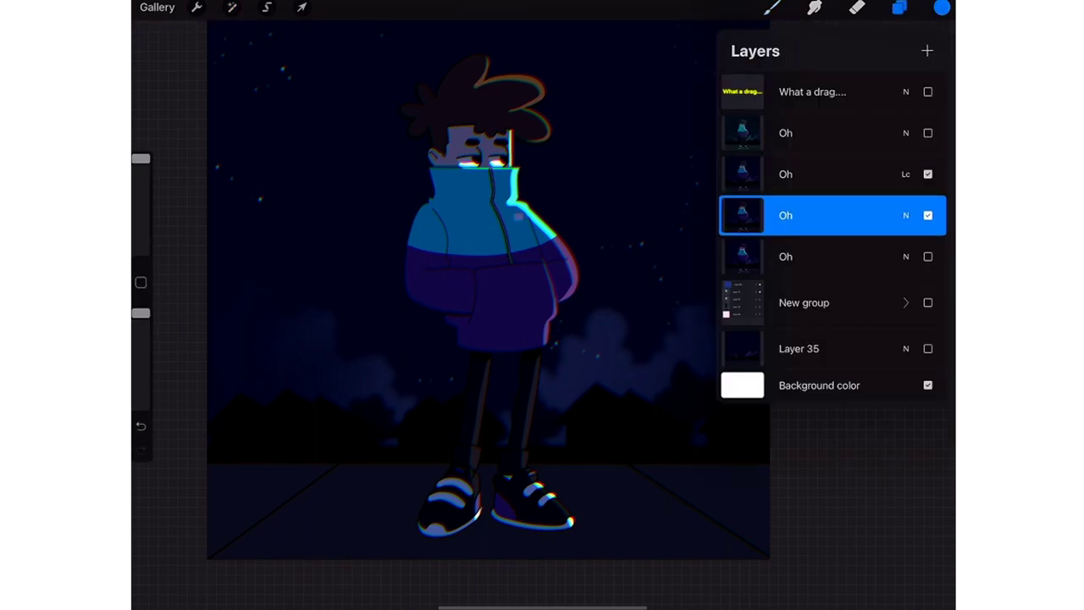
pyautogui.click(232, 7)
pyautogui.click(189, 268)
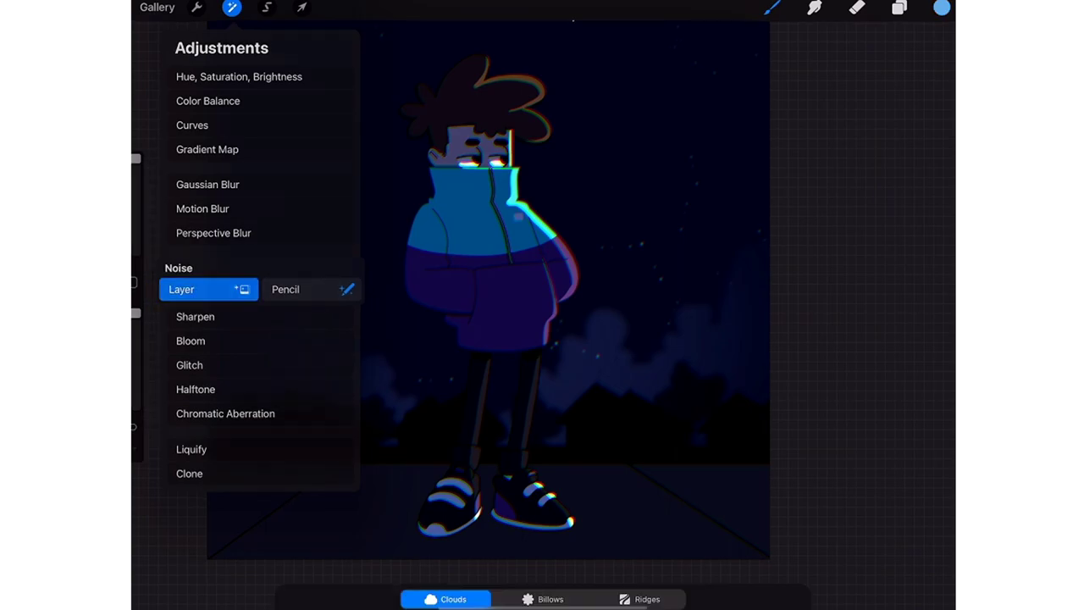
pyautogui.moveTo(542, 305); pyautogui.dragTo(559, 305)
pyautogui.scroll(5, 500, 246)
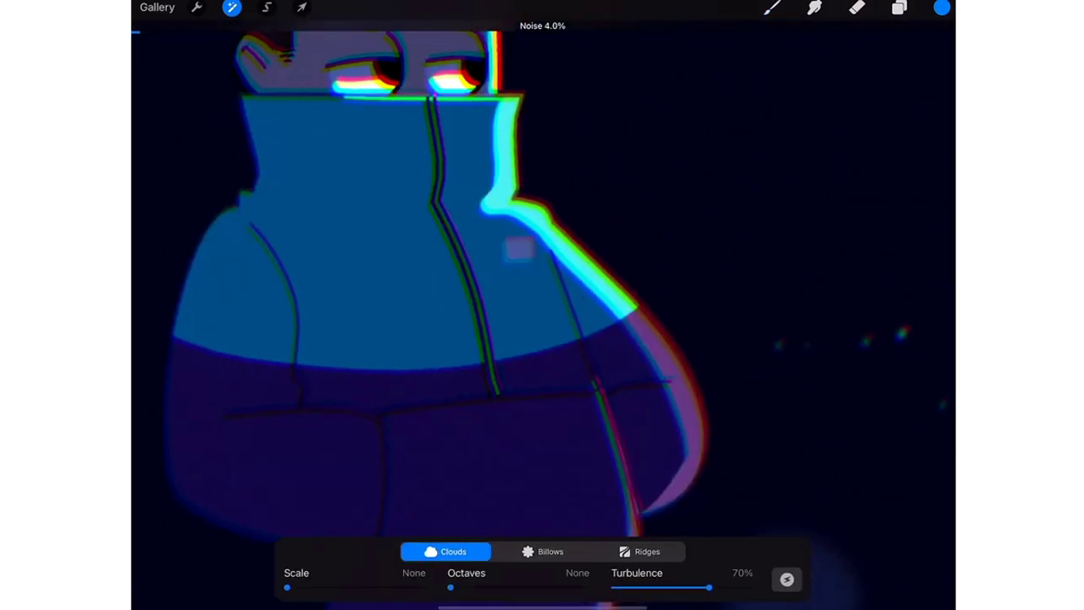
pyautogui.scroll(-5, 500, 280)
pyautogui.click(772, 8)
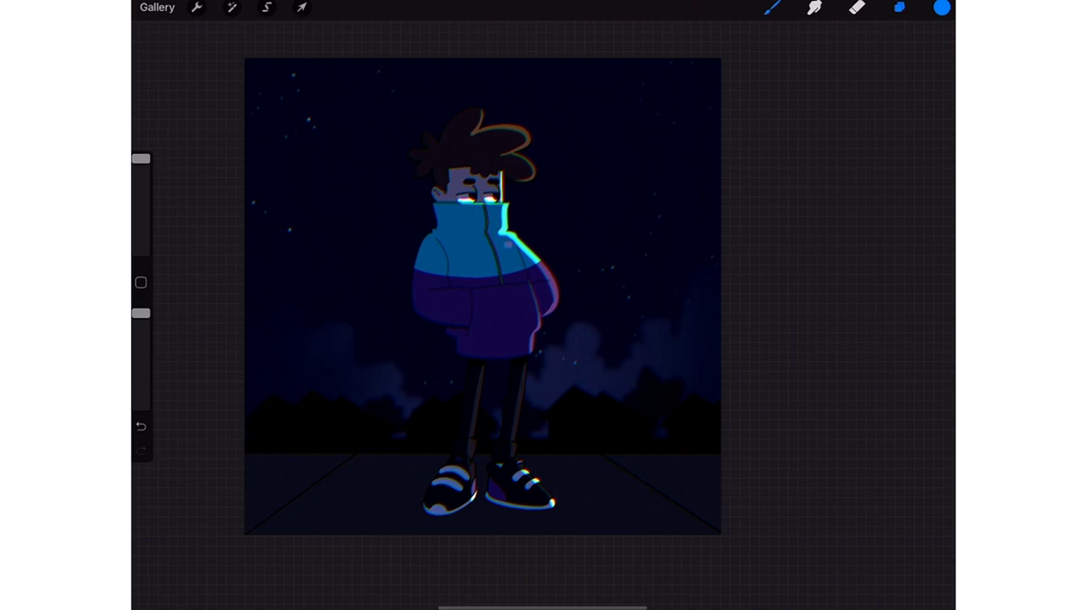
pyautogui.click(900, 7)
# - Toggle the What a drag.... and Oh layers until only the top grainy Oh layer shows
pyautogui.click(927, 133)
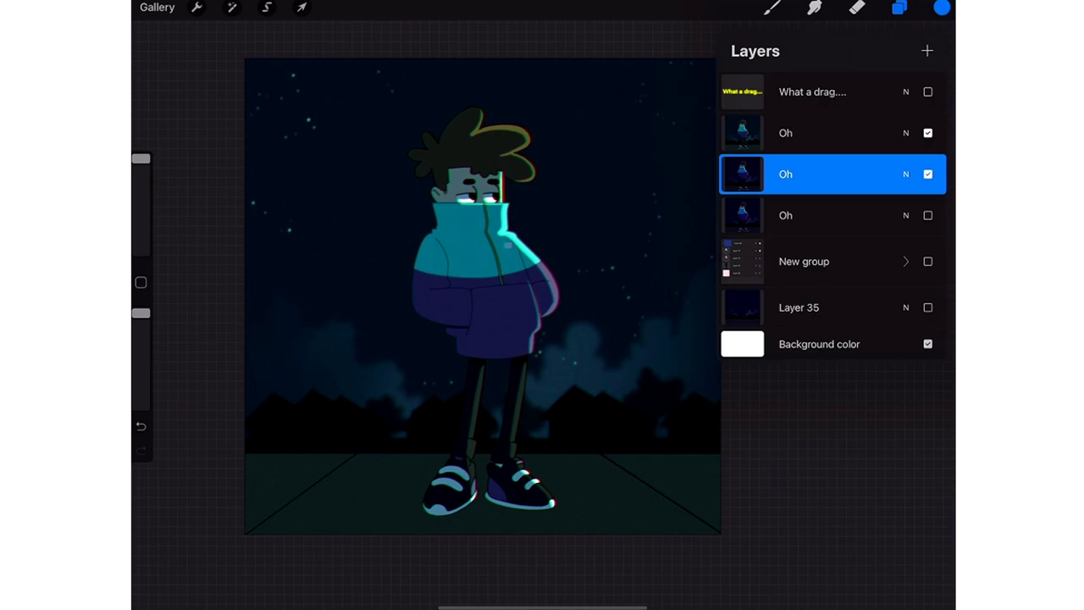
pyautogui.click(927, 91)
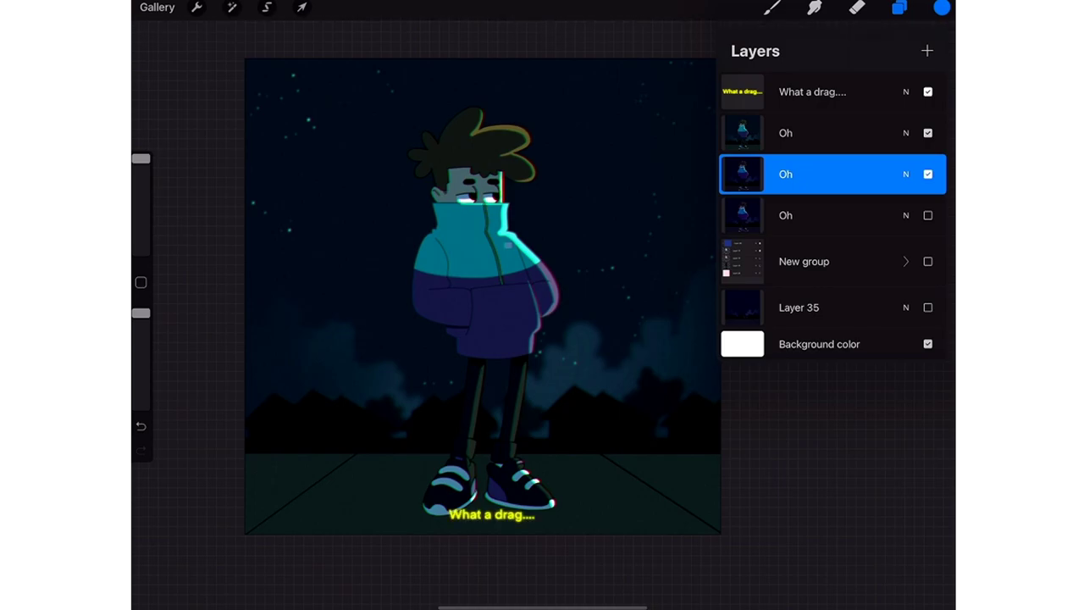
pyautogui.click(928, 91)
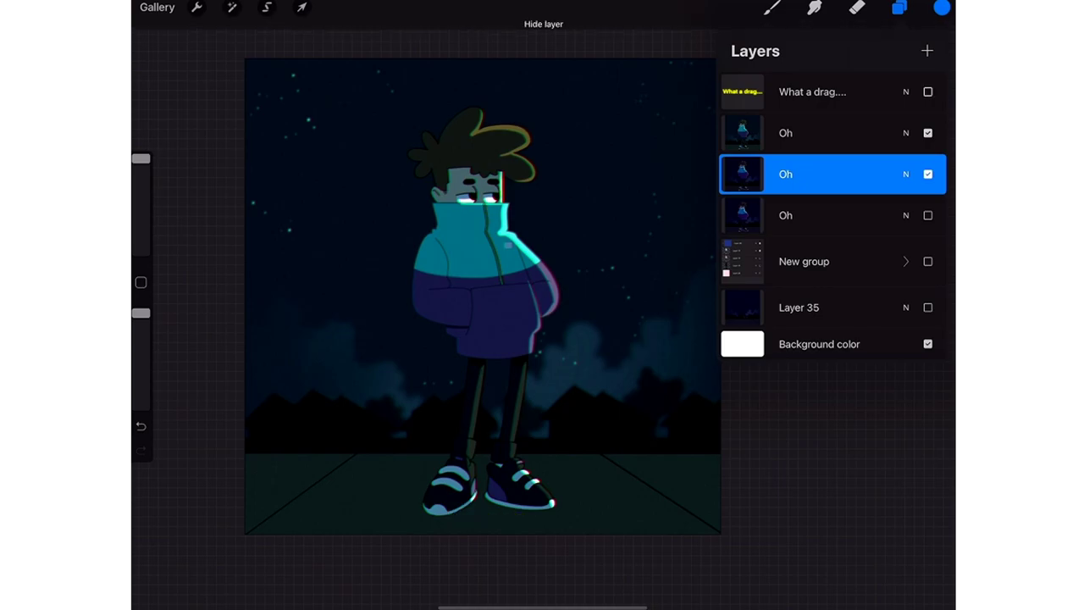
pyautogui.click(928, 133)
pyautogui.click(927, 174)
pyautogui.click(928, 133)
pyautogui.click(927, 174)
pyautogui.click(927, 133)
pyautogui.click(928, 133)
pyautogui.click(927, 133)
pyautogui.click(928, 133)
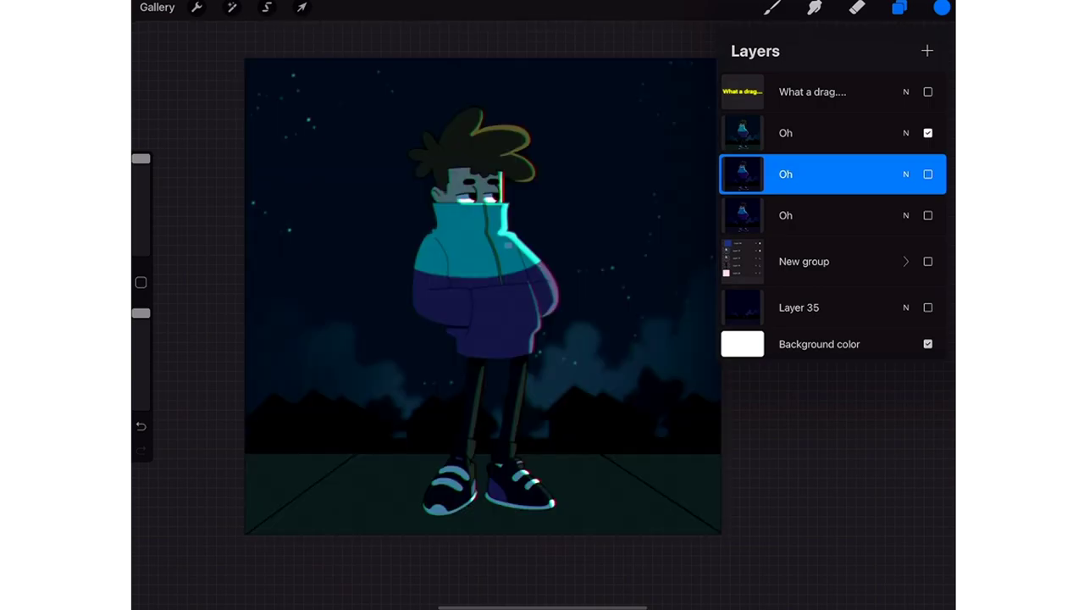